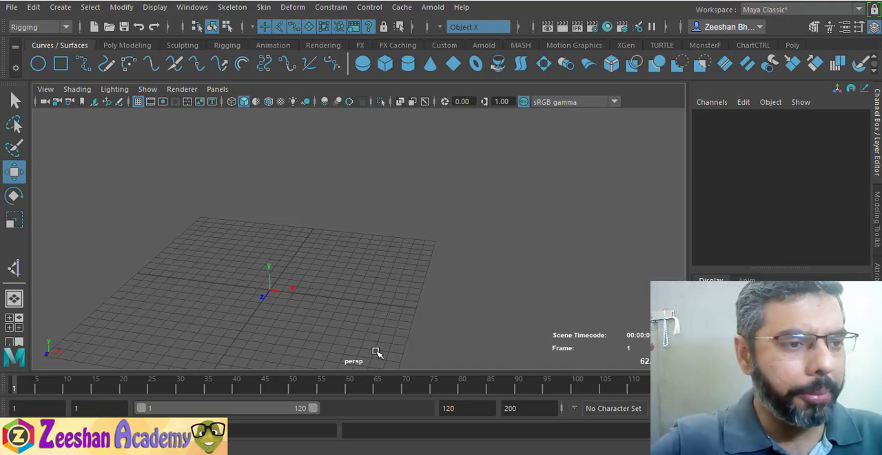
Create a chain of five joints forming a shallow arc in the top view, starting near the central Z axis
{"action": "left_click_drag", "start_coordinate": [377, 352], "coordinate": [404, 269], "text": "alt"}
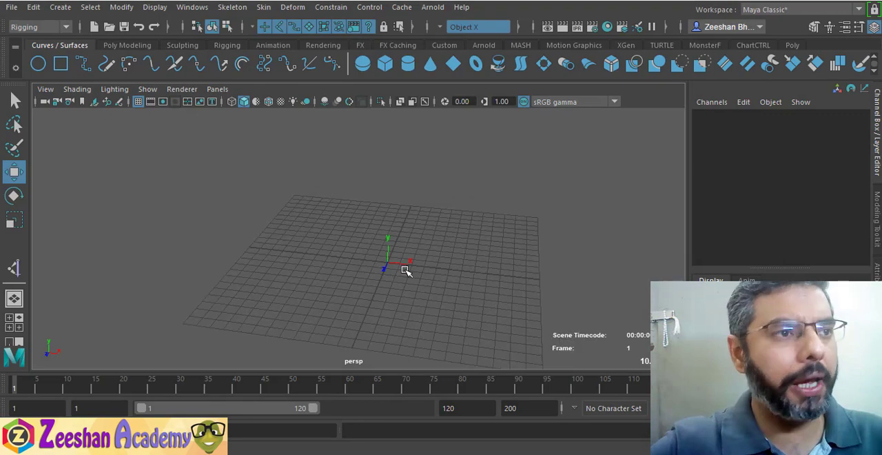
{"action": "left_click", "coordinate": [237, 8]}
{"action": "left_click", "coordinate": [256, 54]}
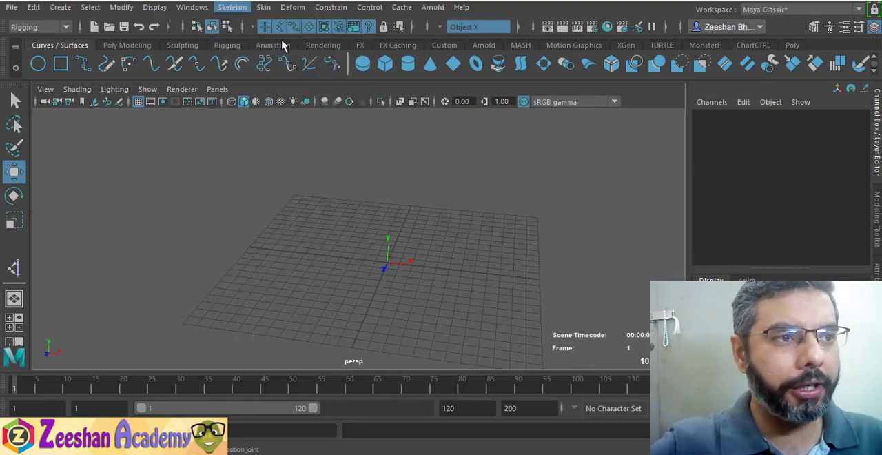
{"action": "key", "text": "space"}
{"action": "left_click_drag", "start_coordinate": [323, 265], "coordinate": [293, 258]}
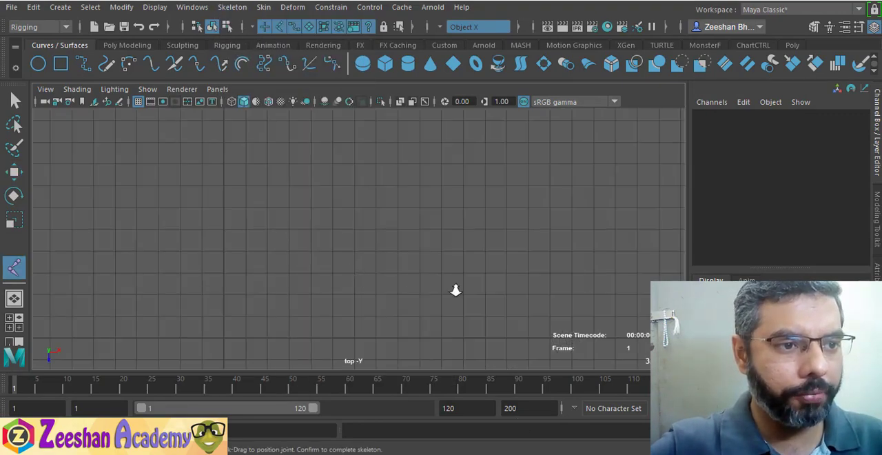
{"action": "left_click", "coordinate": [229, 189]}
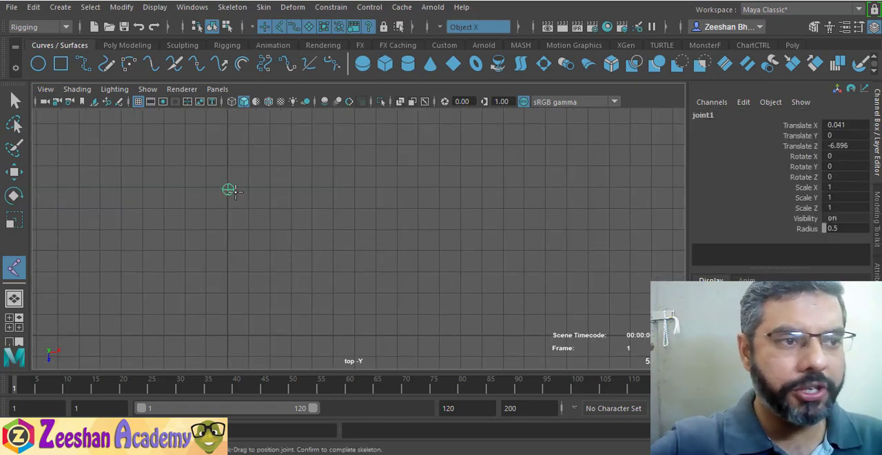
{"action": "left_click", "coordinate": [298, 158]}
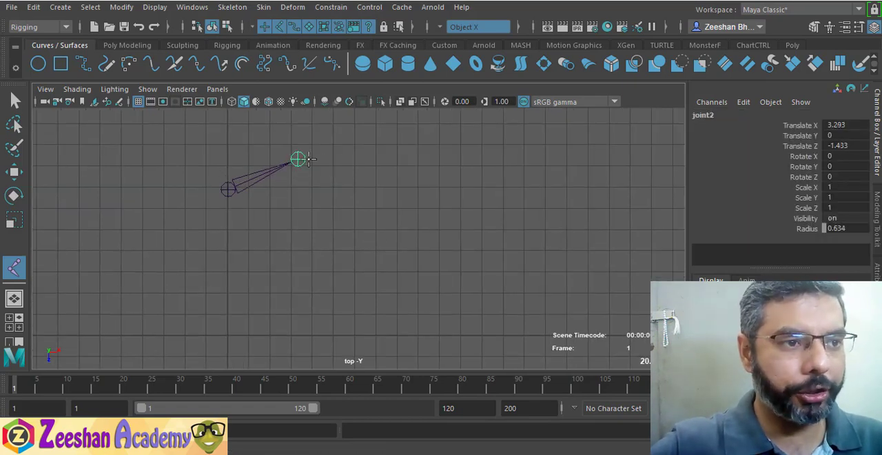
{"action": "left_click", "coordinate": [423, 140]}
{"action": "left_click_drag", "start_coordinate": [528, 155], "coordinate": [584, 179]}
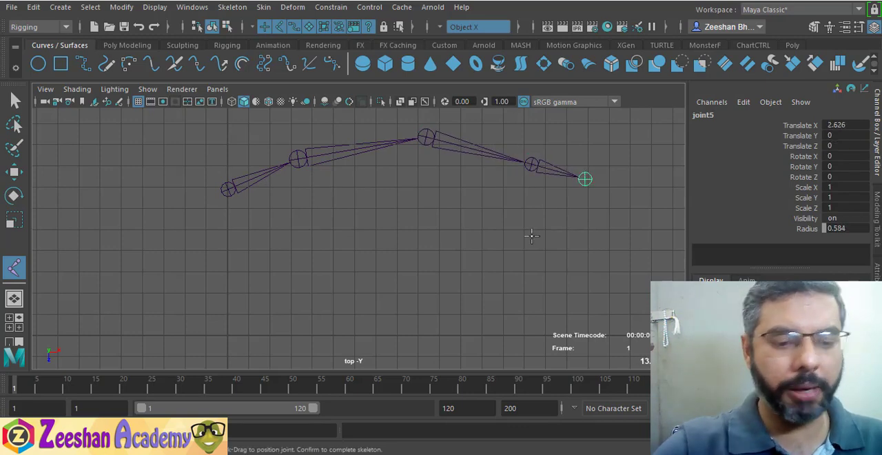
{"action": "key", "text": "Return"}
Raise the joint chain above the grid in the perspective view to a Translate Y of about 5.28
{"action": "key", "text": "w"}
{"action": "left_click_drag", "start_coordinate": [451, 288], "coordinate": [442, 215], "text": "alt"}
{"action": "key", "text": "space"}
{"action": "left_click_drag", "start_coordinate": [403, 231], "coordinate": [303, 227], "text": "alt"}
{"action": "left_click_drag", "start_coordinate": [398, 158], "coordinate": [398, 103]}
{"action": "middle_click_drag", "start_coordinate": [428, 194], "coordinate": [370, 267], "text": "alt"}
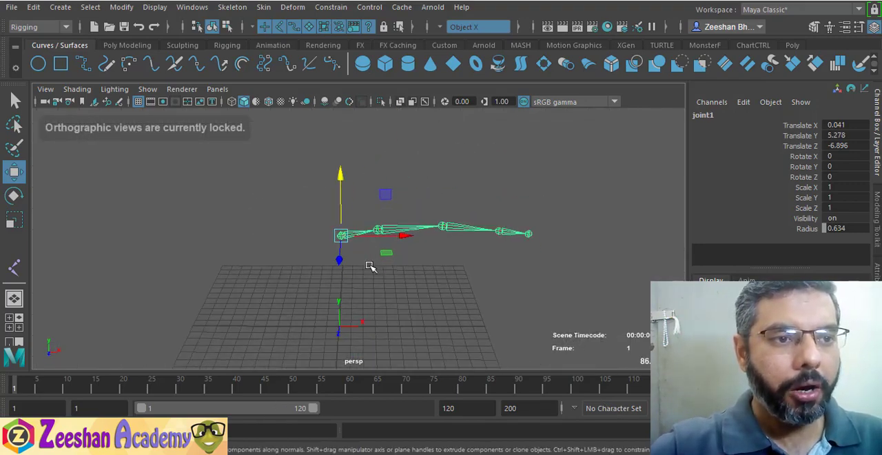
Create an IK handle running from the second joint to the last joint of the chain
{"action": "left_click_drag", "start_coordinate": [370, 266], "coordinate": [331, 222], "text": "alt"}
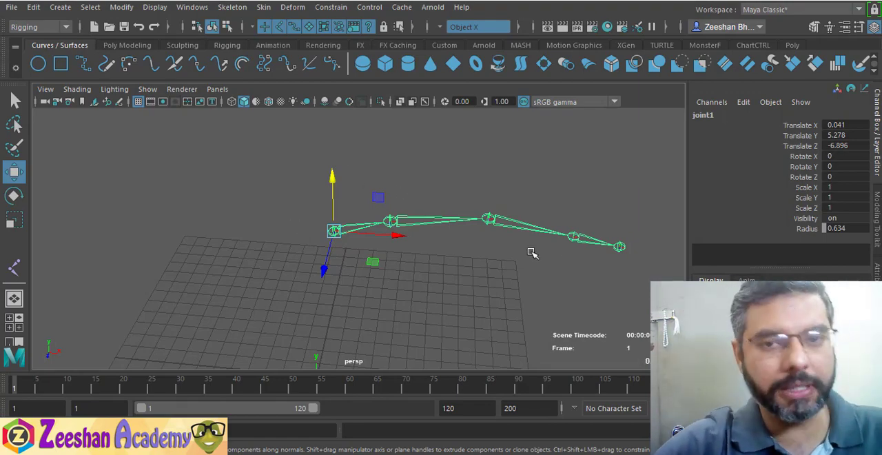
{"action": "left_click_drag", "start_coordinate": [486, 257], "coordinate": [292, 207], "text": "alt"}
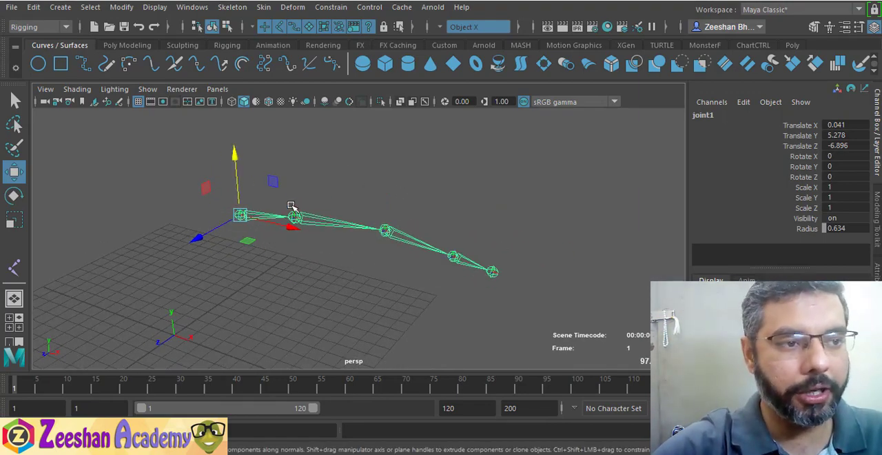
{"action": "left_click_drag", "start_coordinate": [294, 275], "coordinate": [372, 266], "text": "alt"}
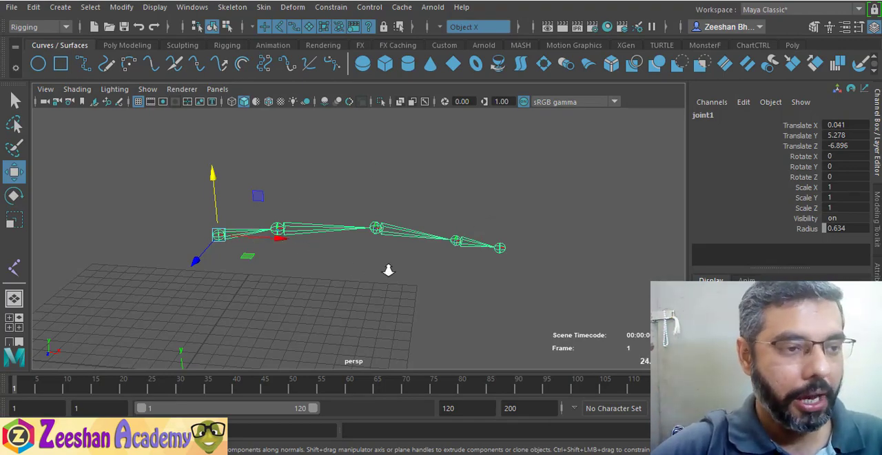
{"action": "scroll", "coordinate": [388, 269], "scroll_direction": "up", "scroll_amount": 2}
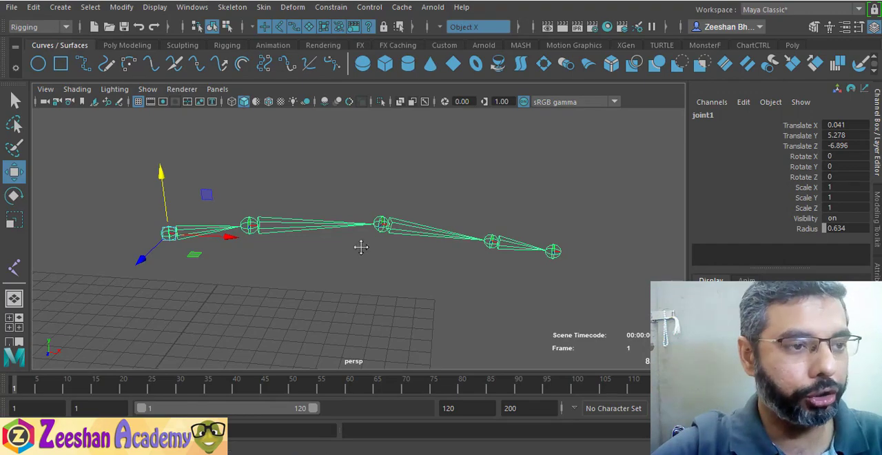
{"action": "middle_click_drag", "start_coordinate": [361, 246], "coordinate": [357, 233], "text": "alt"}
{"action": "left_click", "coordinate": [232, 7]}
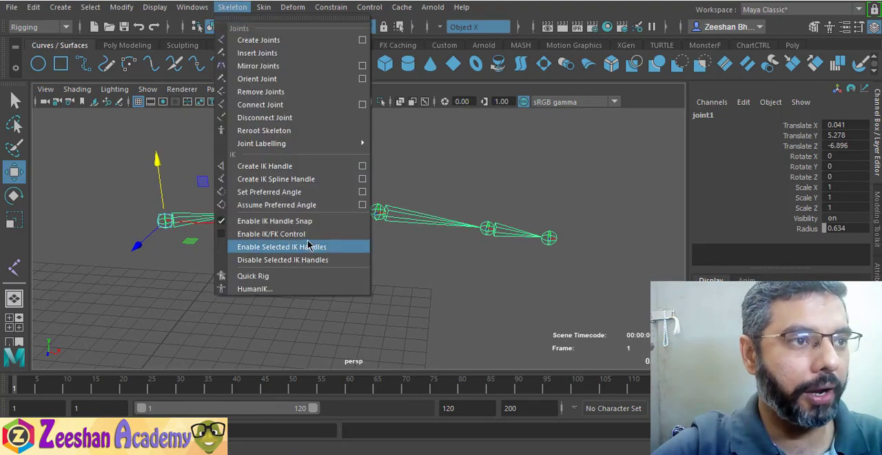
{"action": "left_click", "coordinate": [286, 164]}
{"action": "left_click", "coordinate": [244, 213]}
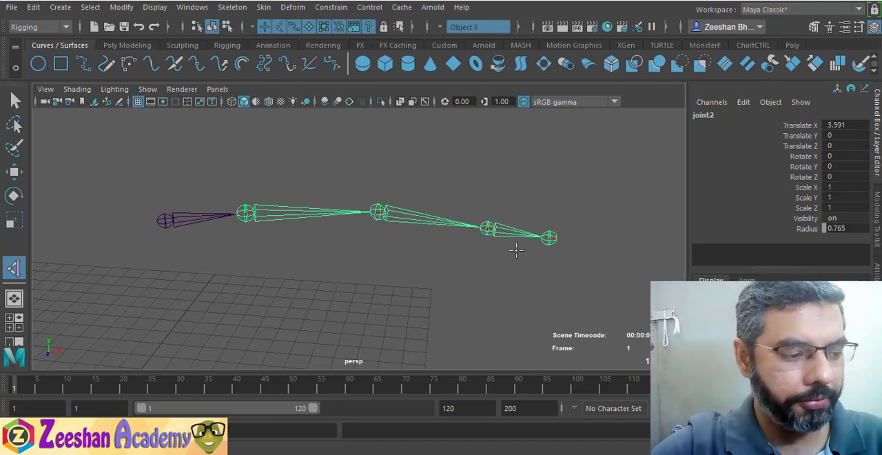
{"action": "left_click_drag", "start_coordinate": [504, 251], "coordinate": [393, 252], "text": "alt"}
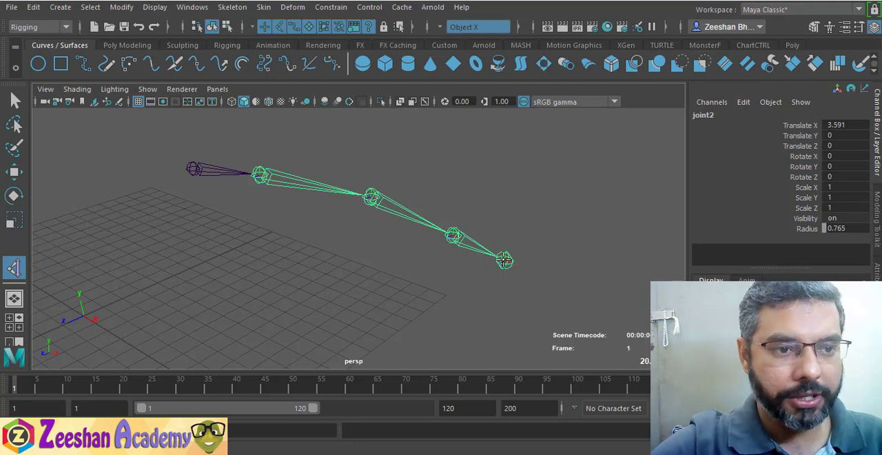
{"action": "left_click", "coordinate": [504, 260]}
{"action": "key", "text": "w"}
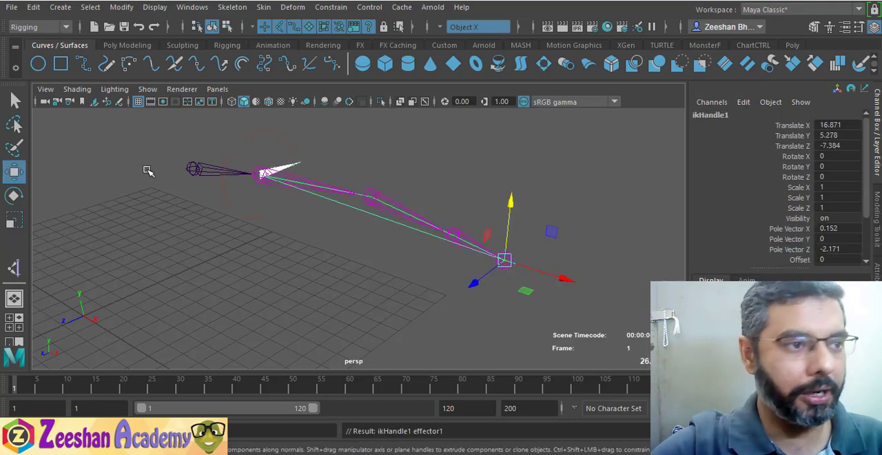
Create a NURBS circle and snap it to the last joint of the chain
{"action": "left_click", "coordinate": [38, 63]}
{"action": "left_click_drag", "start_coordinate": [172, 331], "coordinate": [154, 322], "text": "alt"}
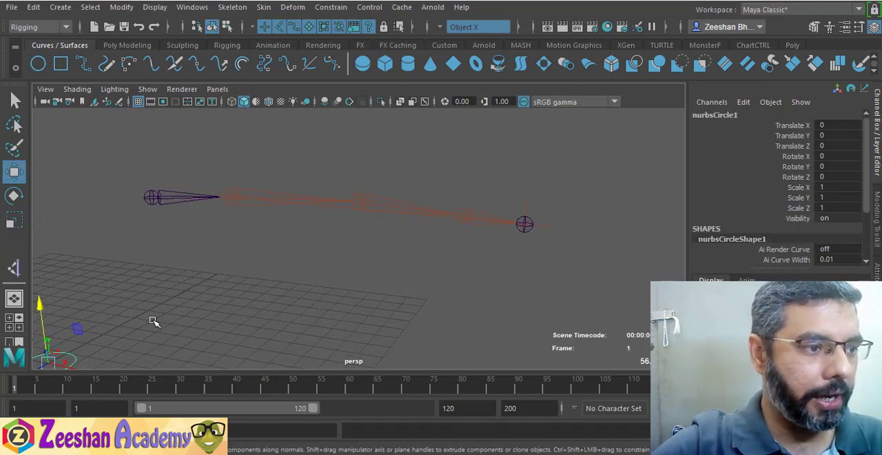
{"action": "middle_click_drag", "start_coordinate": [154, 322], "coordinate": [244, 287], "text": "alt"}
{"action": "left_click_drag", "start_coordinate": [244, 288], "coordinate": [248, 191], "text": "alt"}
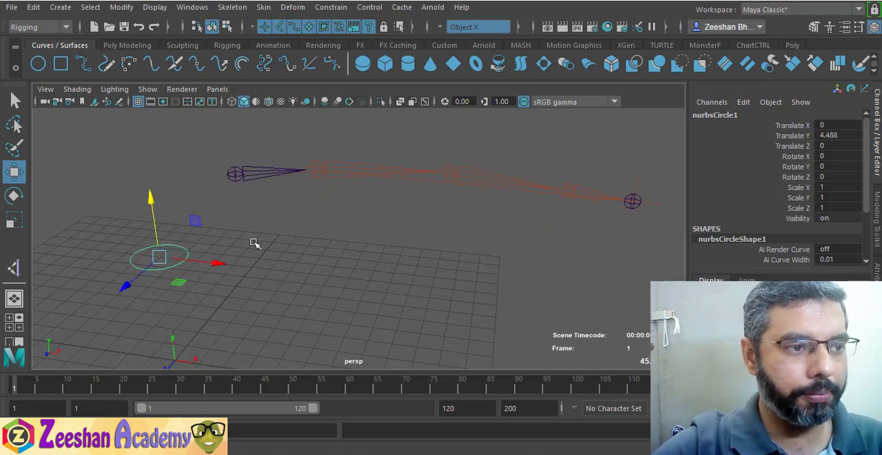
{"action": "left_click_drag", "start_coordinate": [157, 259], "coordinate": [634, 204]}
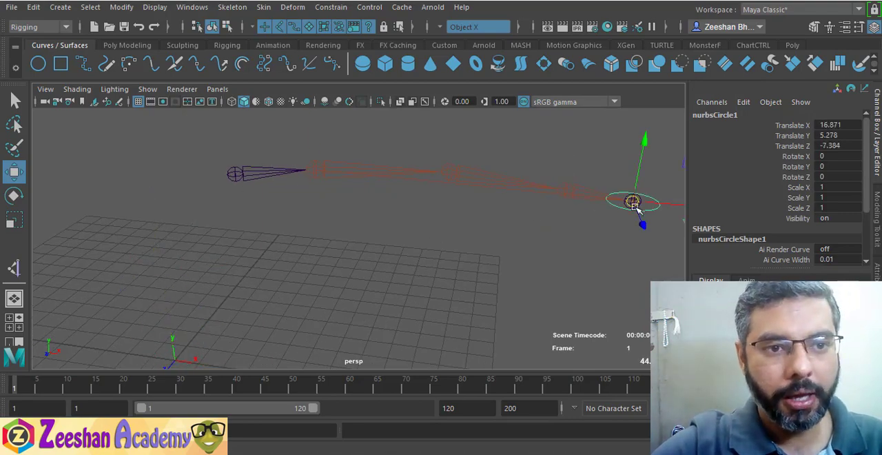
Rotate the NURBS circle upright around the end joint, setting its Rotate Z to -90
{"action": "middle_click_drag", "start_coordinate": [633, 202], "coordinate": [482, 214], "text": "alt"}
{"action": "key", "text": "e"}
{"action": "left_click_drag", "start_coordinate": [516, 174], "coordinate": [551, 275]}
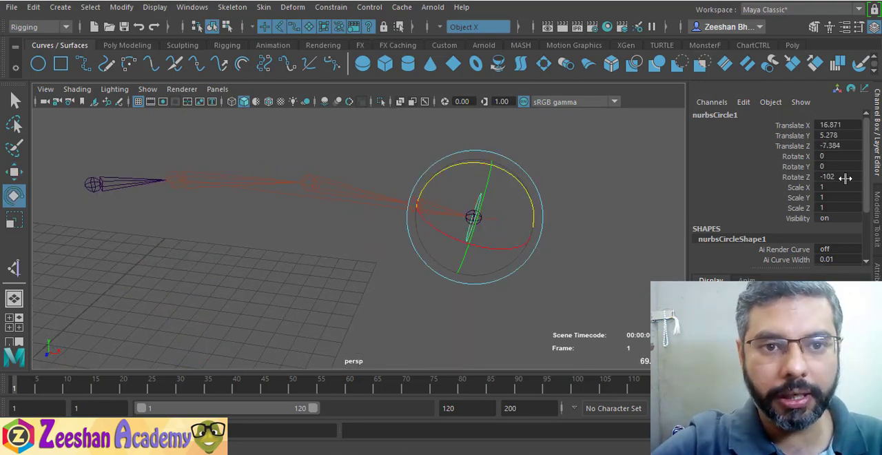
{"action": "double_click", "coordinate": [844, 177]}
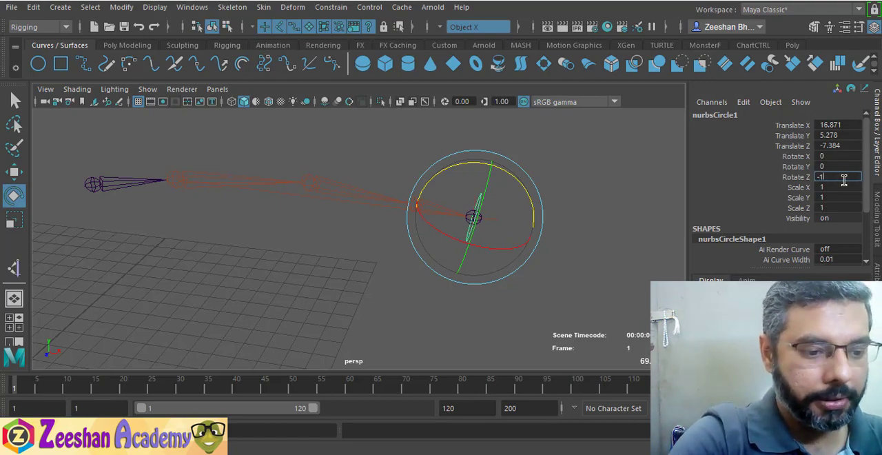
{"action": "type", "text": "-90"}
{"action": "key", "text": "Return"}
Freeze the transformations of the NURBS circle at the end joint
{"action": "left_click_drag", "start_coordinate": [483, 238], "coordinate": [443, 223], "text": "alt"}
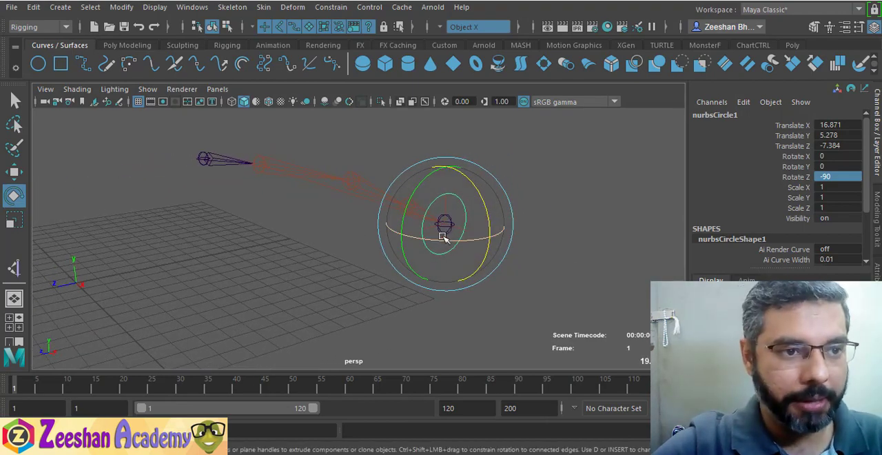
{"action": "key", "text": "r"}
{"action": "key", "text": "w"}
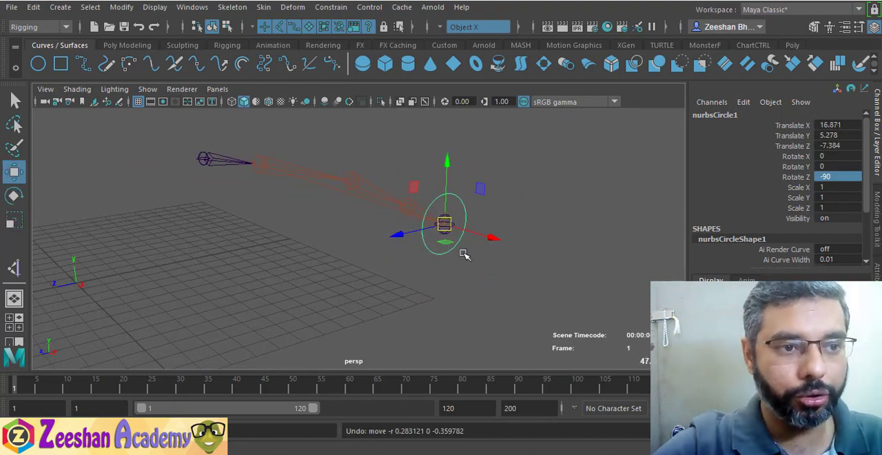
{"action": "left_click_drag", "start_coordinate": [464, 252], "coordinate": [398, 238], "text": "alt"}
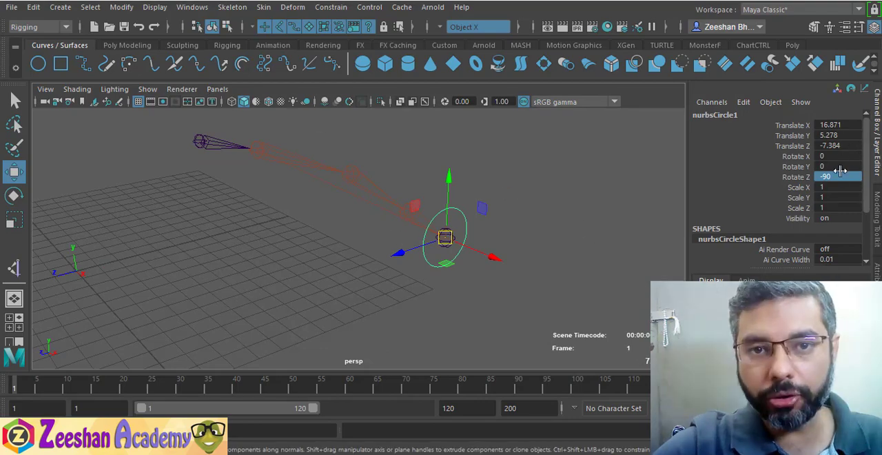
{"action": "left_click", "coordinate": [121, 7]}
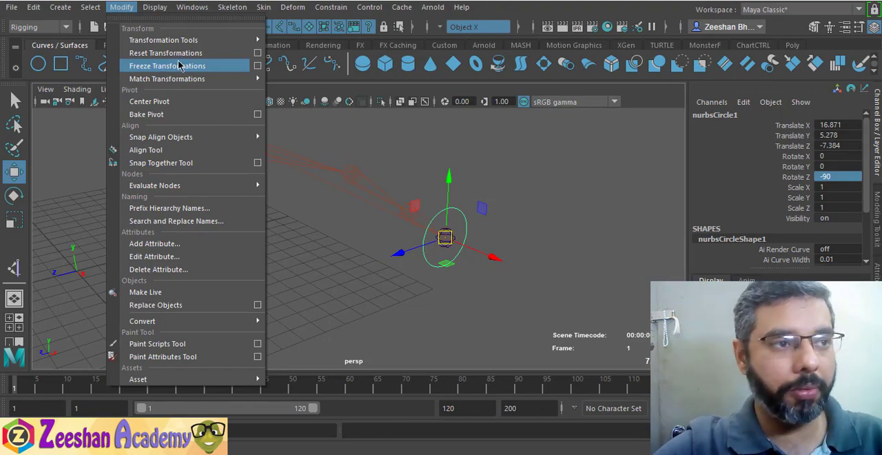
{"action": "left_click", "coordinate": [164, 65]}
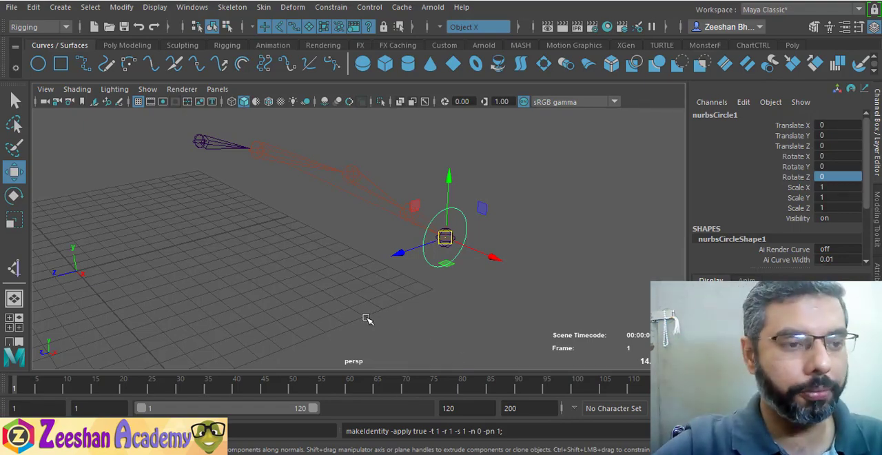
Parent the IK handle at the end of the chain to the NURBS circle
{"action": "left_click_drag", "start_coordinate": [367, 319], "coordinate": [482, 241], "text": "alt"}
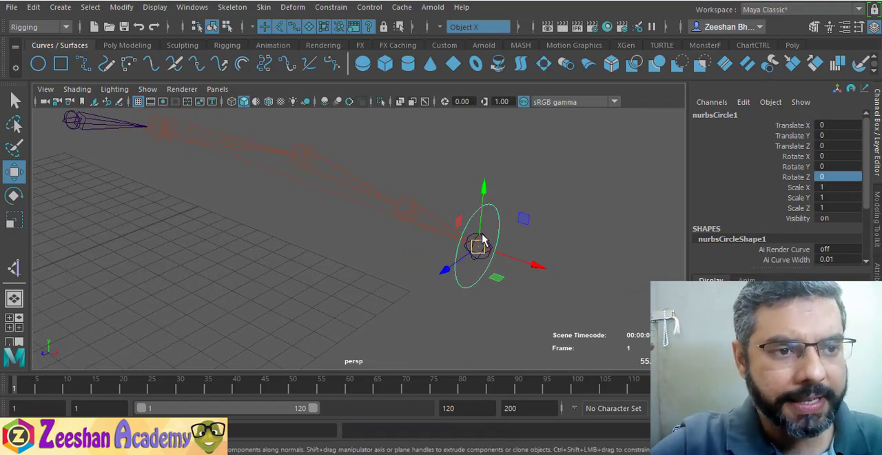
{"action": "key", "text": "q"}
{"action": "left_click", "coordinate": [477, 234]}
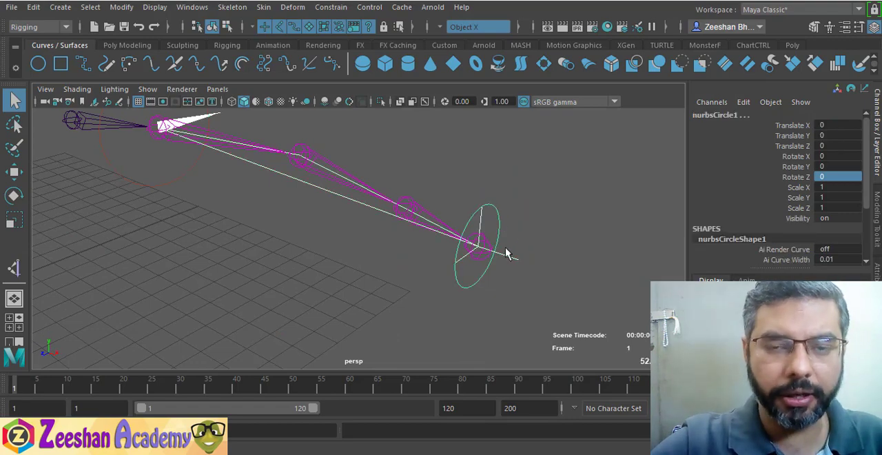
{"action": "left_click", "coordinate": [497, 245]}
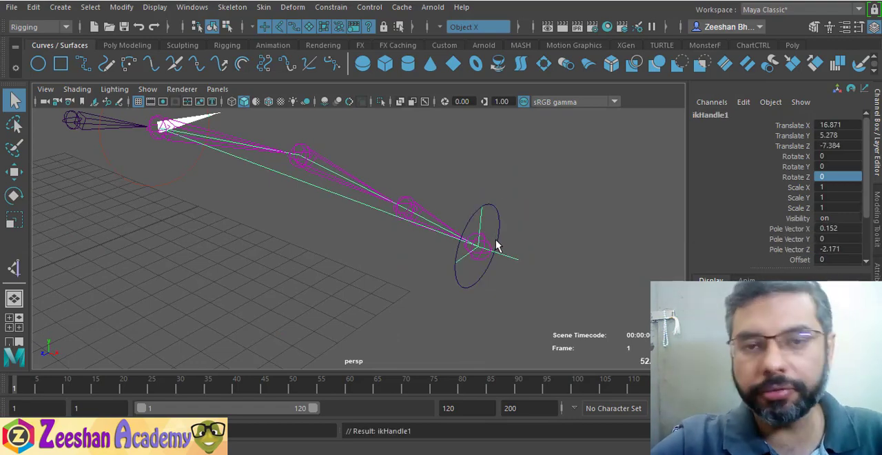
Test the IK chain by moving the control circle to several positions, and undo the moves
{"action": "left_click", "coordinate": [472, 284]}
{"action": "key", "text": "w"}
{"action": "left_click_drag", "start_coordinate": [478, 252], "coordinate": [222, 270]}
{"action": "left_click_drag", "start_coordinate": [323, 260], "coordinate": [325, 231], "text": "alt"}
{"action": "scroll", "coordinate": [325, 231], "scroll_direction": "down", "scroll_amount": 4}
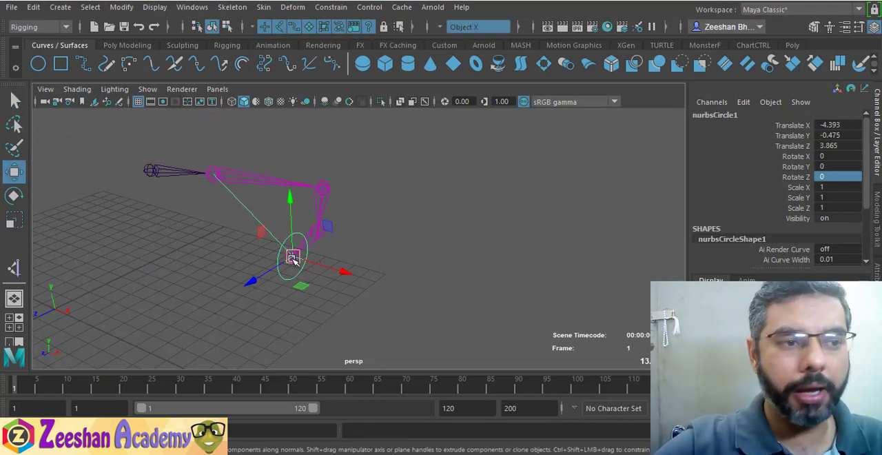
{"action": "left_click_drag", "start_coordinate": [292, 257], "coordinate": [179, 259]}
{"action": "left_click_drag", "start_coordinate": [304, 242], "coordinate": [352, 235], "text": "alt"}
{"action": "left_click_drag", "start_coordinate": [288, 255], "coordinate": [314, 274]}
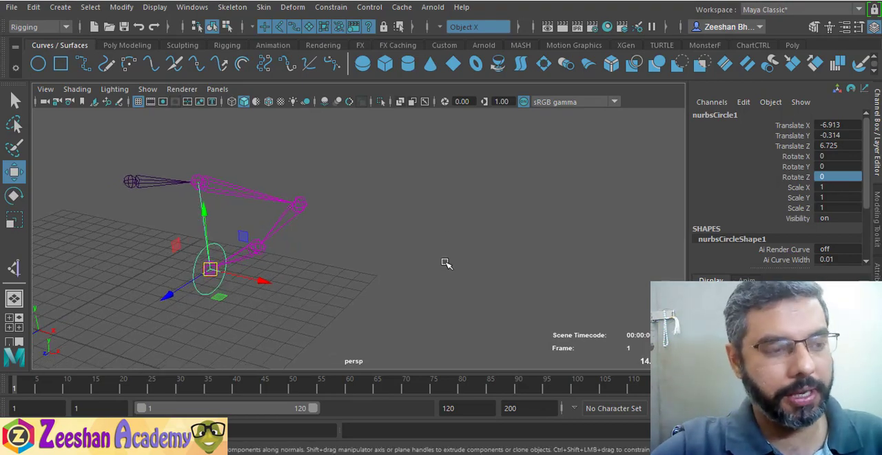
{"action": "middle_click_drag", "start_coordinate": [446, 264], "coordinate": [351, 251]}
{"action": "left_click_drag", "start_coordinate": [415, 257], "coordinate": [470, 282], "text": "alt"}
{"action": "key", "text": "ctrl+z"}
Move the control circle to about -3.7, -1.4, 2.7 to bend the arm, and try to rotate the wrist joint directly
{"action": "scroll", "coordinate": [471, 252], "scroll_direction": "up", "scroll_amount": 3}
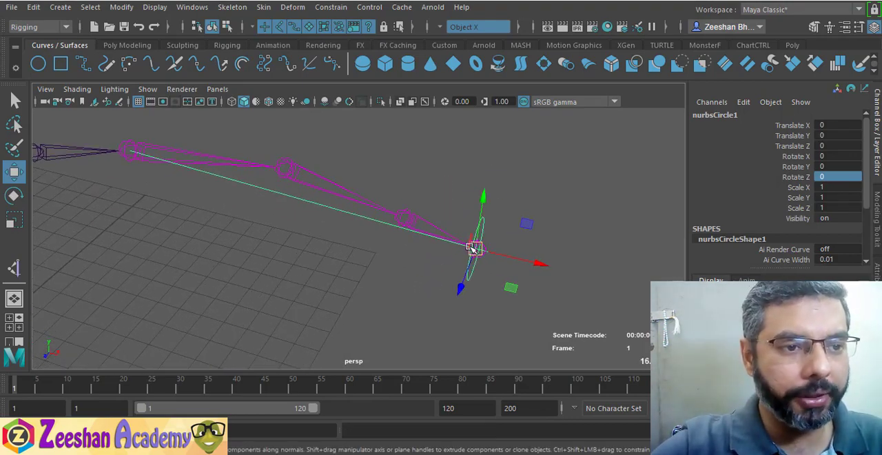
{"action": "left_click_drag", "start_coordinate": [473, 248], "coordinate": [330, 299]}
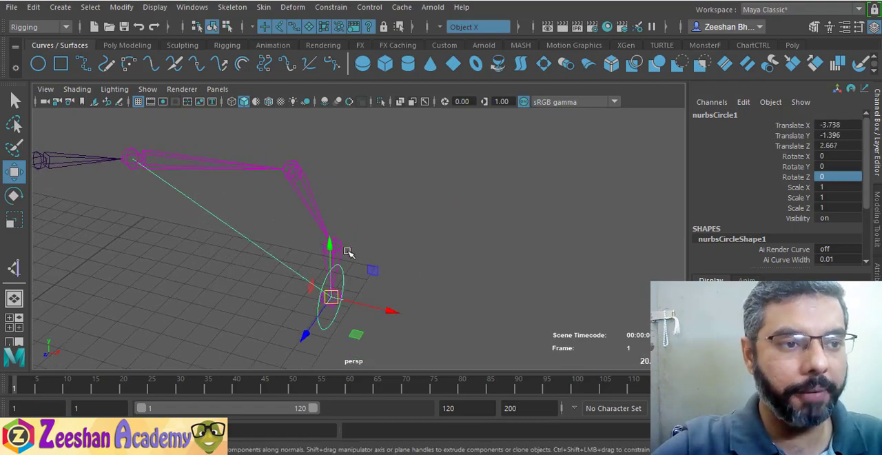
{"action": "left_click", "coordinate": [348, 252]}
{"action": "key", "text": "e"}
{"action": "left_click_drag", "start_coordinate": [380, 208], "coordinate": [404, 285]}
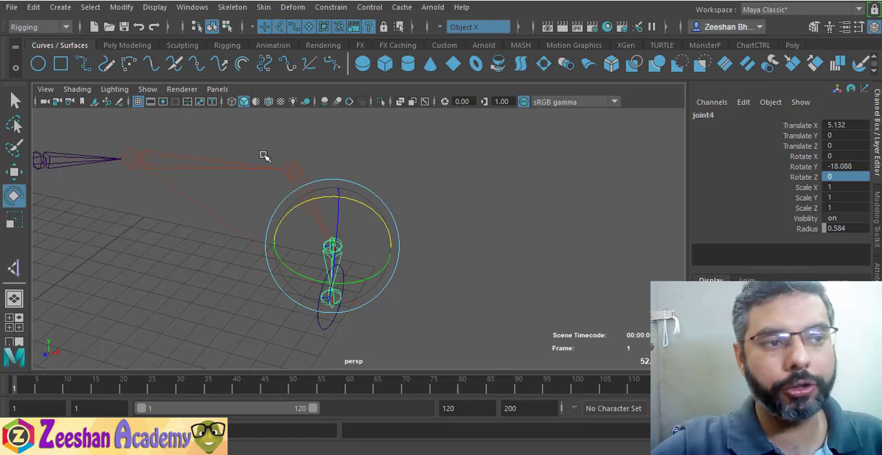
Move the control circle to about -5.35, 0.34, 3.16 to pose the IK chain
{"action": "left_click", "coordinate": [329, 333]}
{"action": "key", "text": "w"}
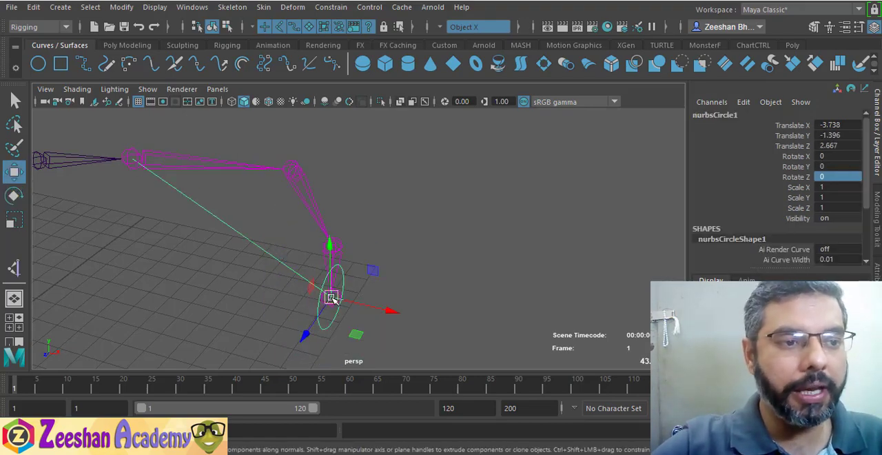
{"action": "left_click_drag", "start_coordinate": [331, 298], "coordinate": [226, 290]}
{"action": "left_click_drag", "start_coordinate": [303, 294], "coordinate": [349, 223], "text": "alt"}
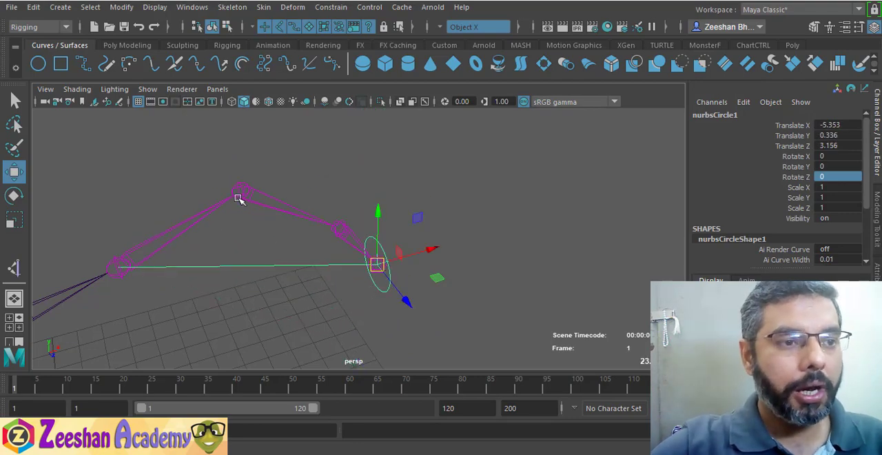
Try to rotate the wrist joint (joint4) directly, and undo the rotation together with the last control circle move
{"action": "left_click", "coordinate": [343, 230]}
{"action": "key", "text": "e"}
{"action": "left_click_drag", "start_coordinate": [357, 175], "coordinate": [400, 178]}
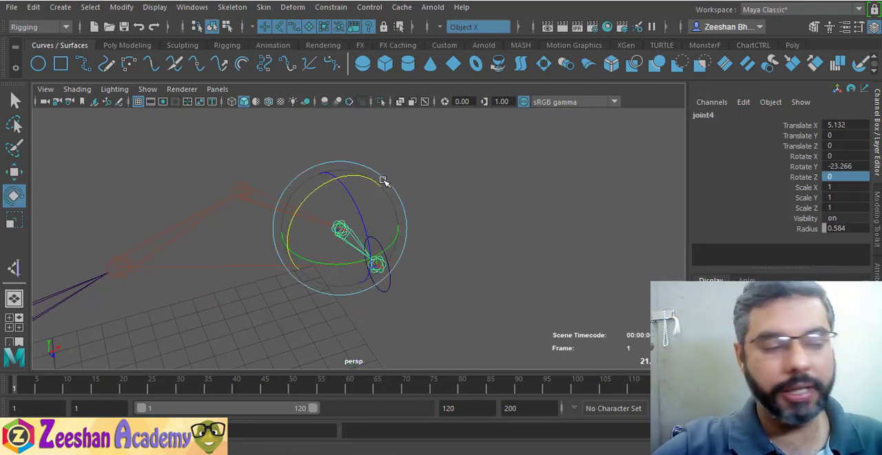
{"action": "key", "text": "ctrl+z"}
{"action": "key", "text": "ctrl+z"}
{"action": "key", "text": "ctrl+z"}
{"action": "key", "text": "ctrl+z"}
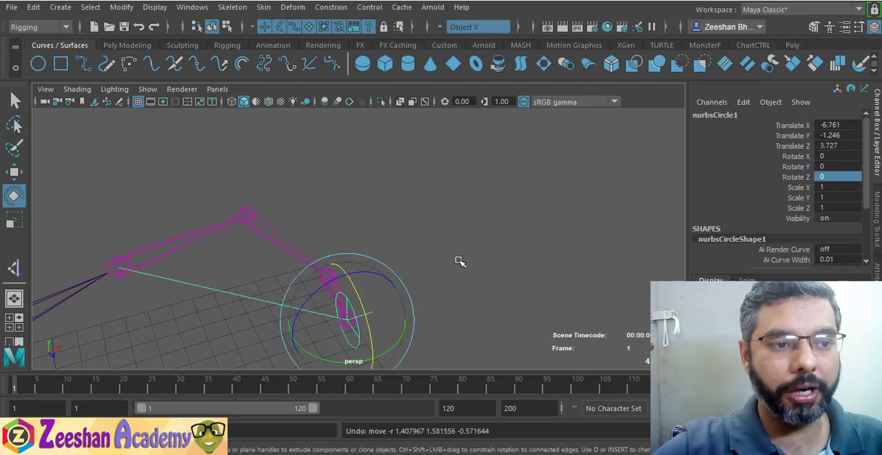
Reset the control circle's Translate X, Y and Z and its Rotate X to 0
{"action": "left_click_drag", "start_coordinate": [457, 246], "coordinate": [356, 289], "text": "alt"}
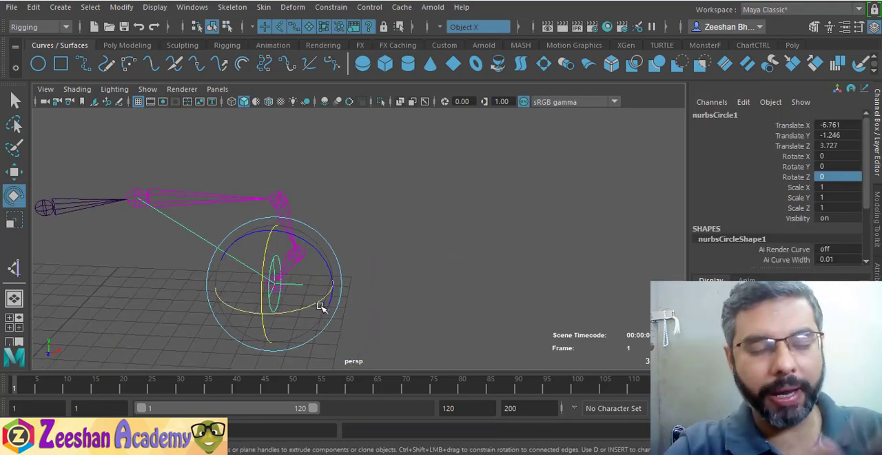
{"action": "left_click_drag", "start_coordinate": [837, 125], "coordinate": [841, 144]}
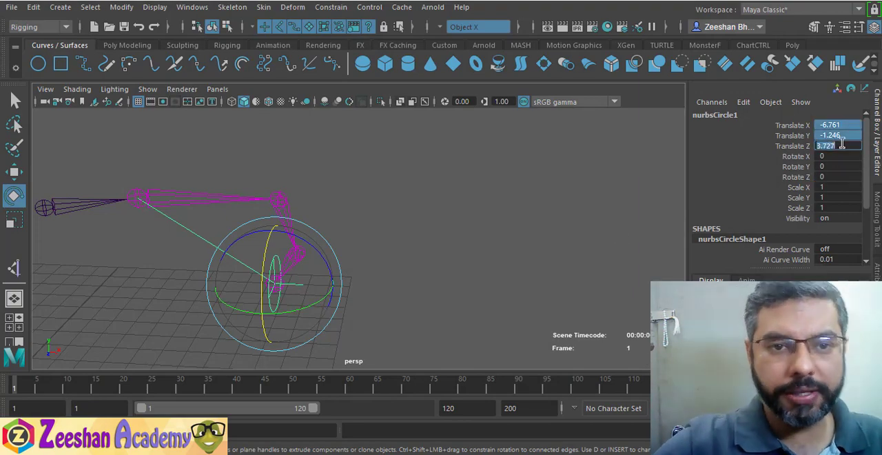
{"action": "key", "text": "Return"}
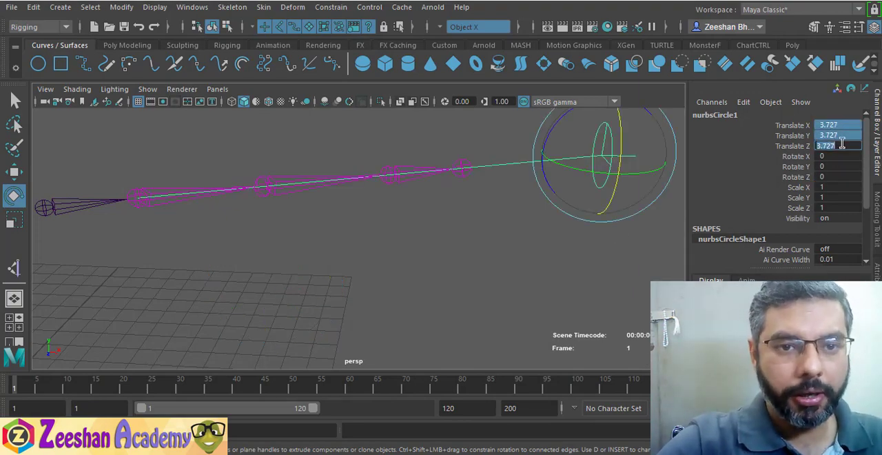
{"action": "key", "text": "Tab"}
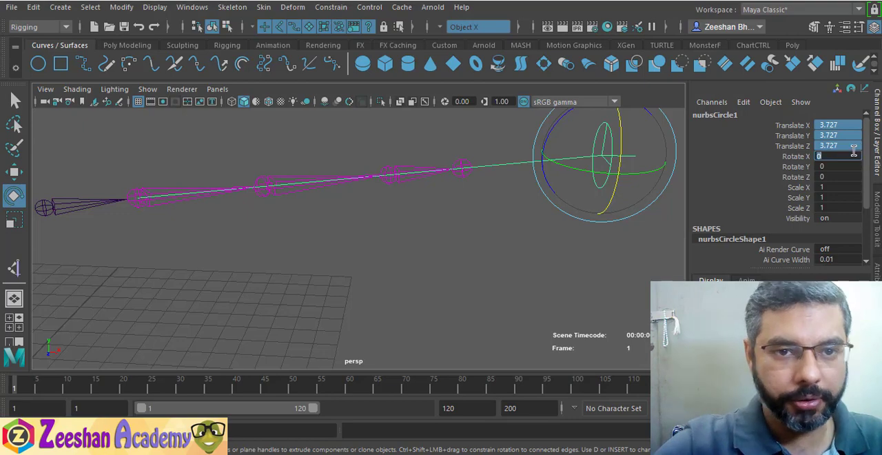
{"action": "key", "text": "Return"}
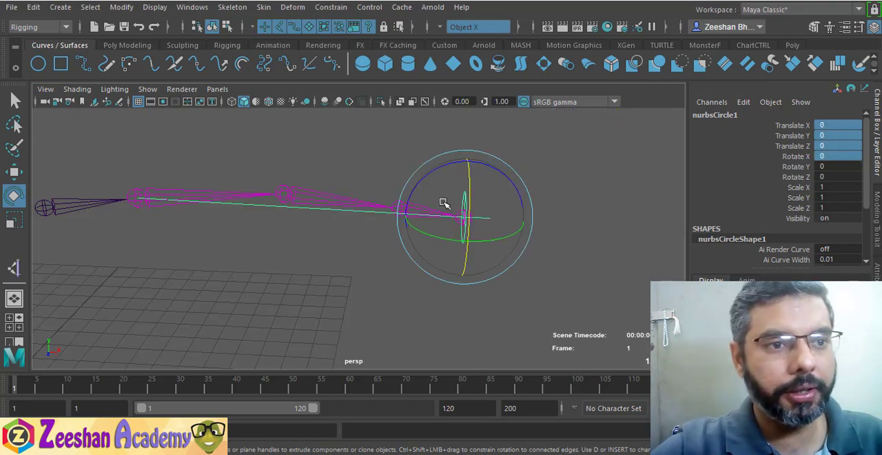
Examine the arm chain and its IK handle from several angles with the control circle at its zeroed position
{"action": "left_click_drag", "start_coordinate": [449, 203], "coordinate": [189, 211], "text": "alt"}
{"action": "left_click_drag", "start_coordinate": [256, 268], "coordinate": [388, 283], "text": "alt"}
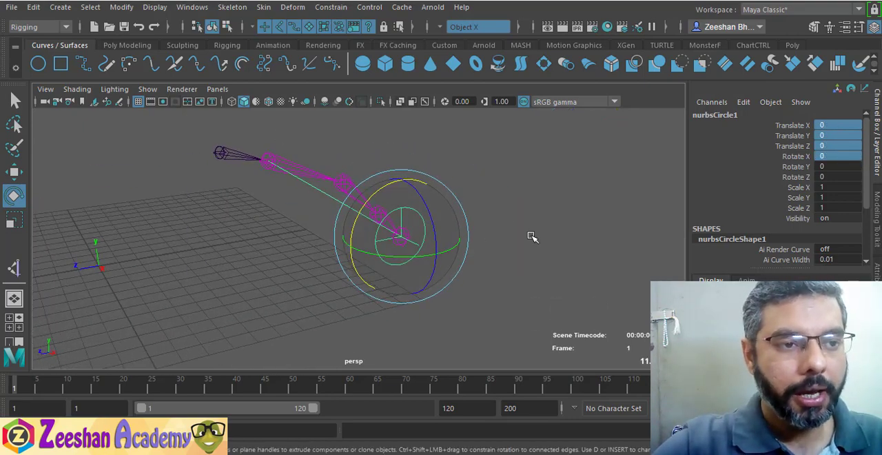
{"action": "left_click", "coordinate": [122, 9]}
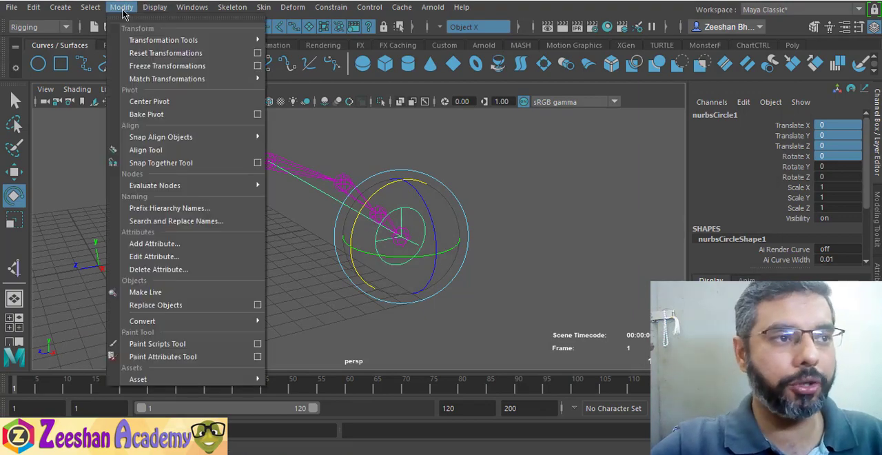
{"action": "left_click", "coordinate": [132, 7]}
{"action": "left_click_drag", "start_coordinate": [501, 241], "coordinate": [97, 185], "text": "alt"}
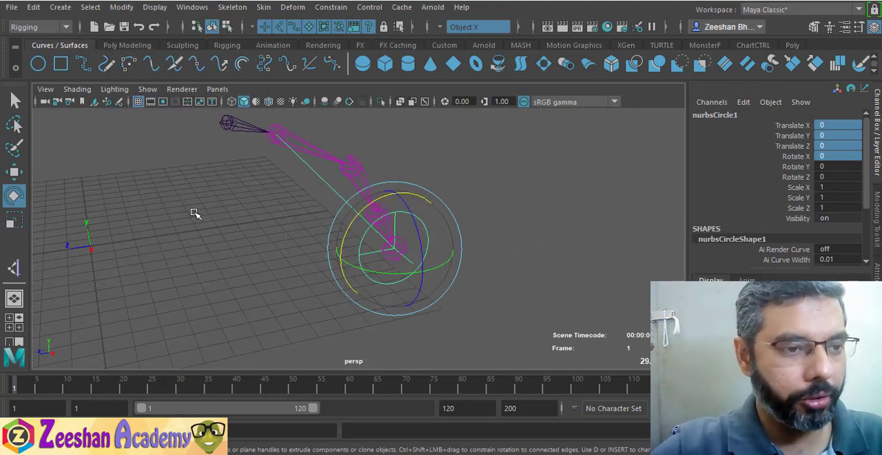
{"action": "left_click_drag", "start_coordinate": [194, 214], "coordinate": [499, 255], "text": "alt"}
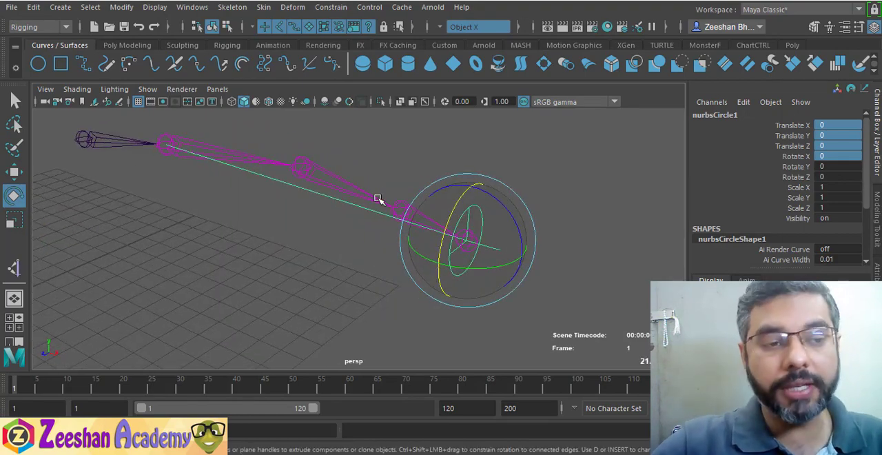
{"action": "left_click_drag", "start_coordinate": [429, 255], "coordinate": [423, 199], "text": "alt"}
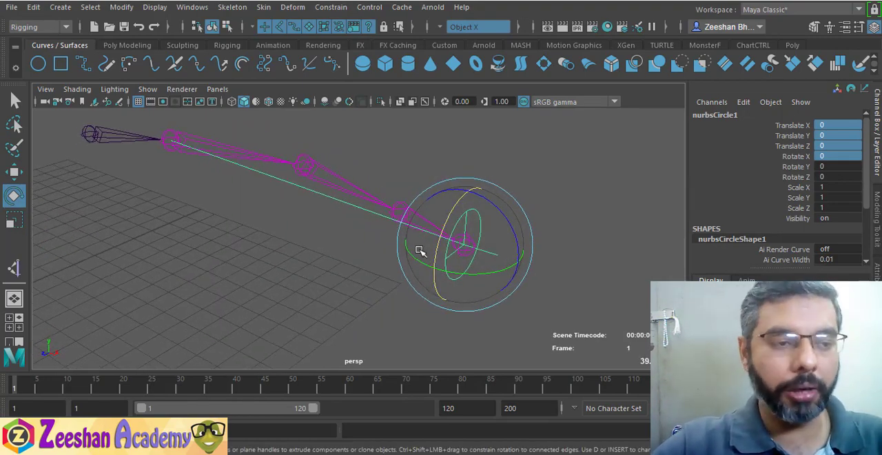
{"action": "key", "text": "w"}
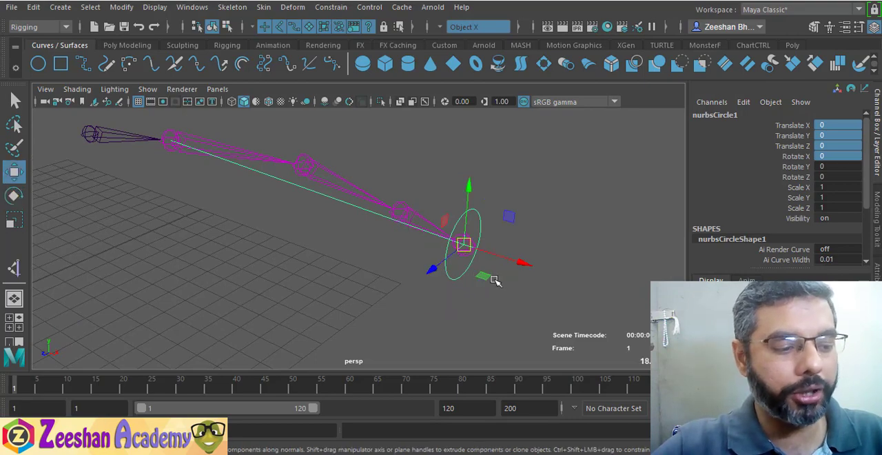
{"action": "left_click_drag", "start_coordinate": [494, 278], "coordinate": [419, 255], "text": "alt"}
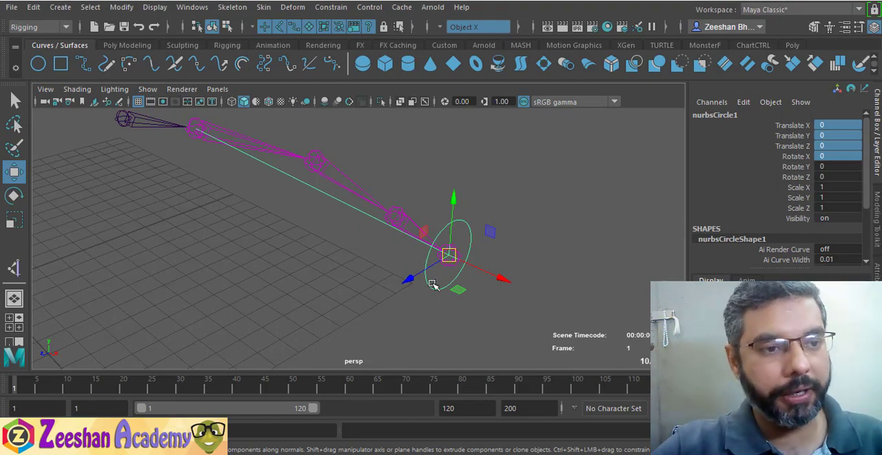
{"action": "left_click_drag", "start_coordinate": [433, 285], "coordinate": [461, 275], "text": "alt"}
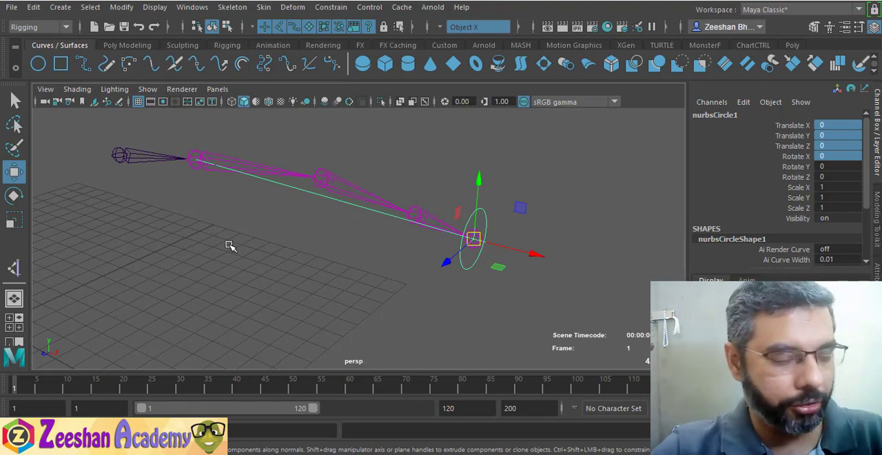
{"action": "left_click_drag", "start_coordinate": [471, 221], "coordinate": [417, 233], "text": "alt"}
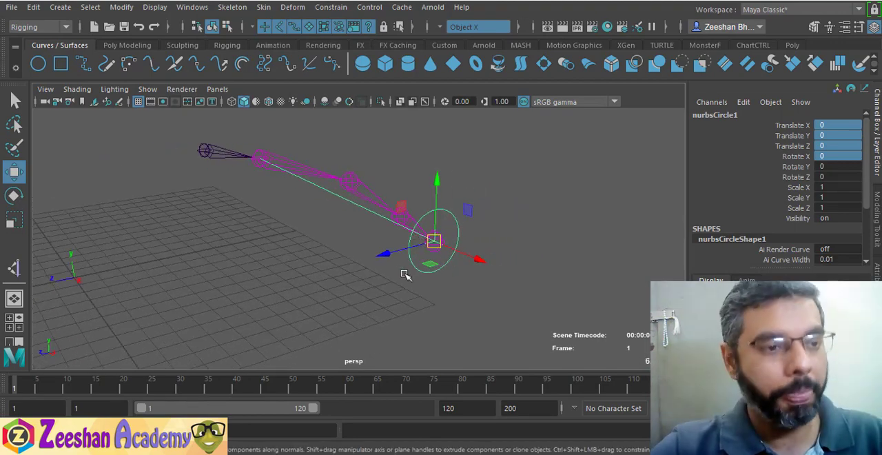
{"action": "left_click_drag", "start_coordinate": [394, 261], "coordinate": [379, 272], "text": "alt"}
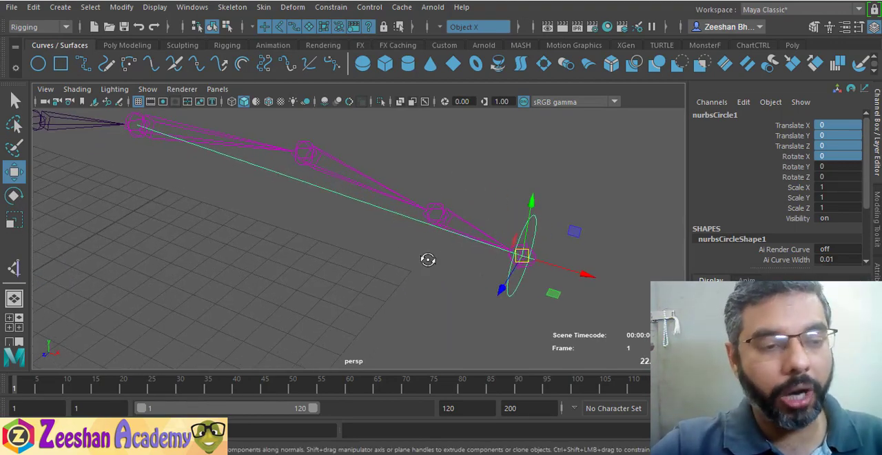
Move the control circle to bend the arm, try to rotate the wrist joint, and undo both changes
{"action": "left_click_drag", "start_coordinate": [428, 259], "coordinate": [333, 260], "text": "alt"}
{"action": "left_click_drag", "start_coordinate": [459, 253], "coordinate": [253, 262]}
{"action": "left_click", "coordinate": [303, 233]}
{"action": "key", "text": "e"}
{"action": "left_click_drag", "start_coordinate": [326, 191], "coordinate": [386, 250]}
{"action": "key", "text": "ctrl+z"}
{"action": "key", "text": "ctrl+z"}
{"action": "key", "text": "ctrl+z"}
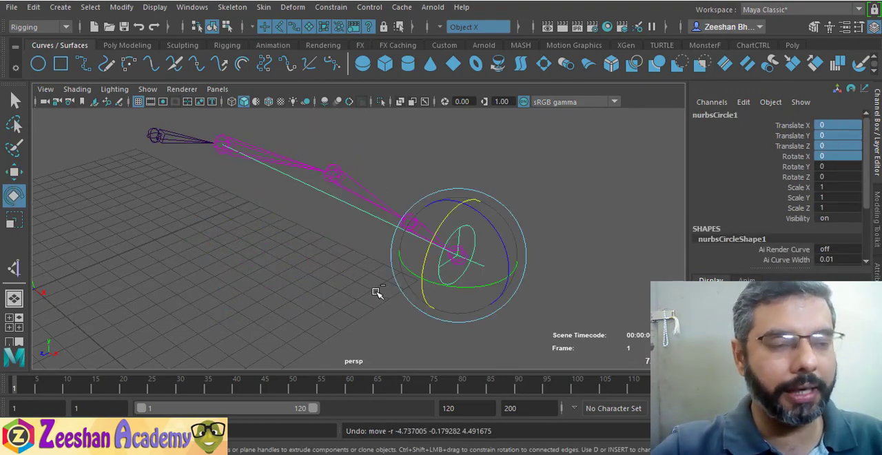
Select the IK handle at the end joint inside the control circle and delete it
{"action": "left_click_drag", "start_coordinate": [375, 282], "coordinate": [481, 247], "text": "alt"}
{"action": "left_click", "coordinate": [503, 229]}
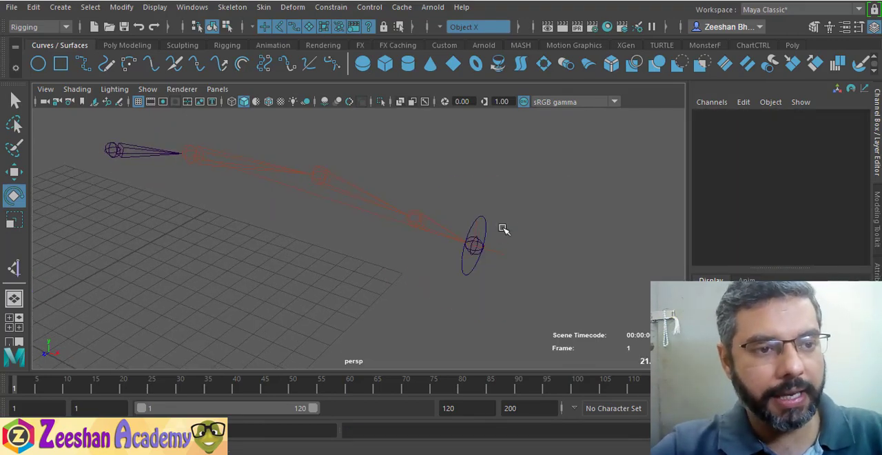
{"action": "left_click", "coordinate": [498, 249]}
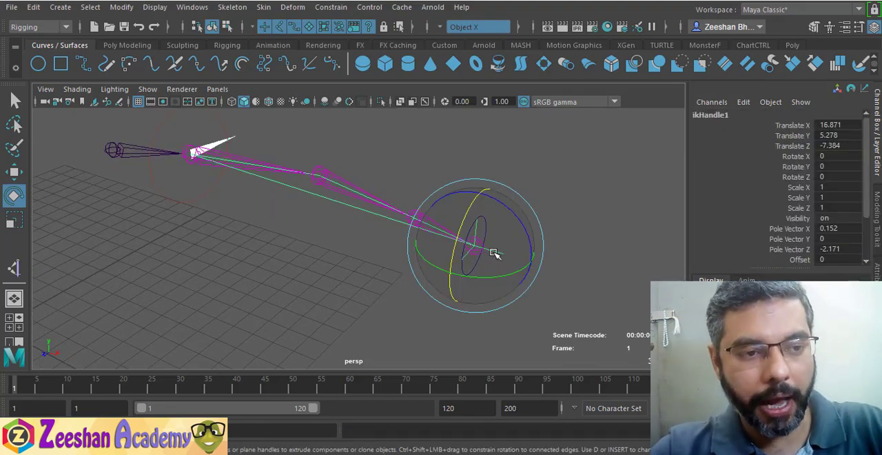
{"action": "left_click", "coordinate": [494, 253]}
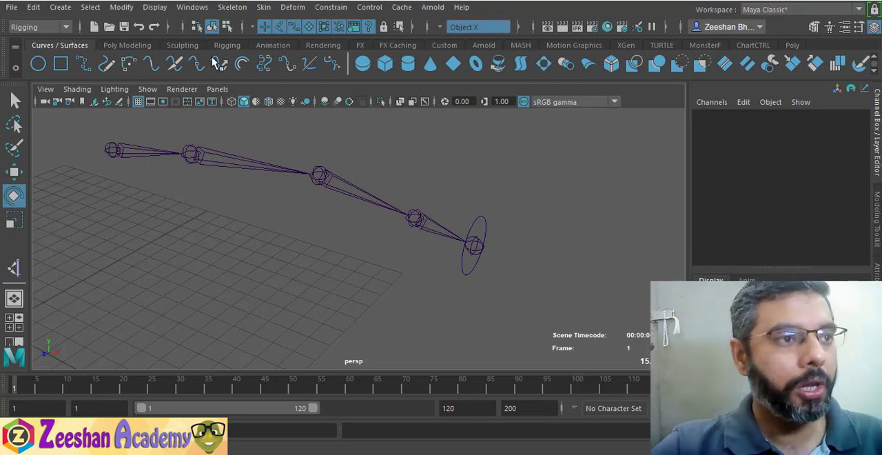
Create a new IK handle running from joint2 to the wrist joint, joint4
{"action": "left_click", "coordinate": [230, 7]}
{"action": "left_click", "coordinate": [302, 167]}
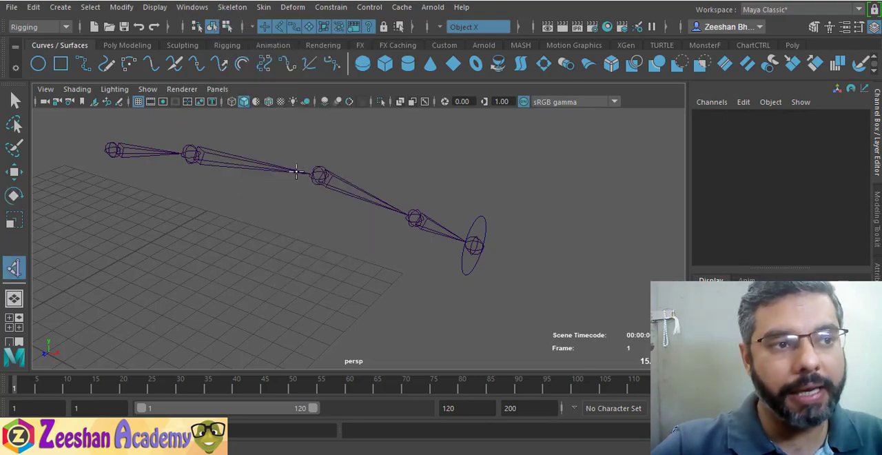
{"action": "left_click", "coordinate": [195, 152]}
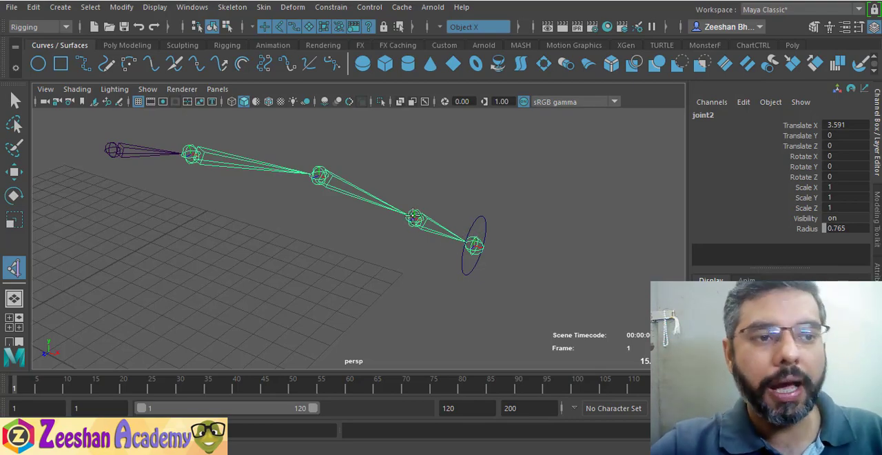
{"action": "left_click", "coordinate": [415, 218]}
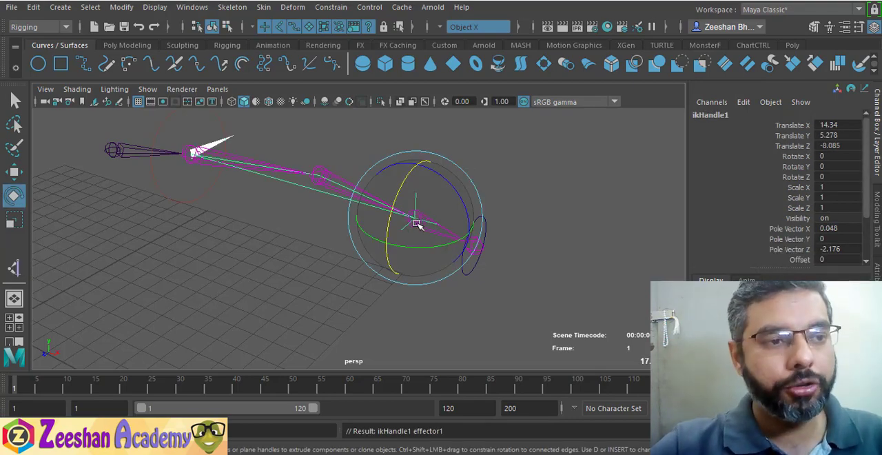
Open the Hypergraph Hierarchy editor and place its window so that it leaves the arm chain's viewport uncovered
{"action": "left_click_drag", "start_coordinate": [354, 276], "coordinate": [384, 272], "text": "alt"}
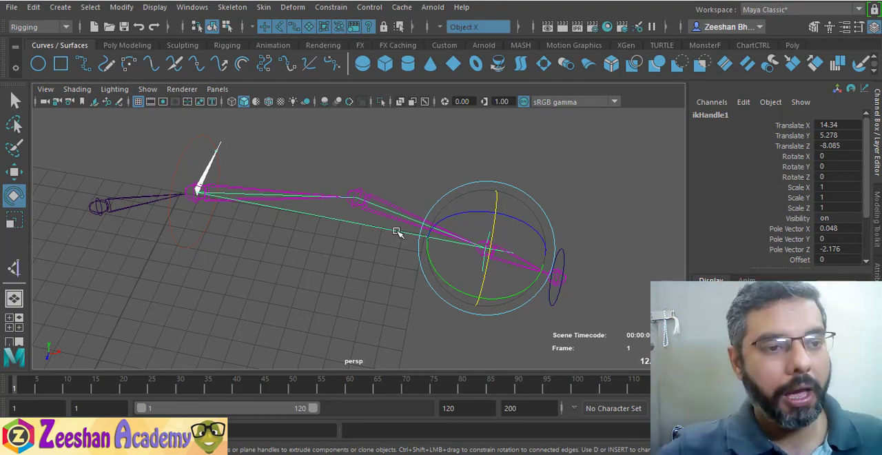
{"action": "left_click_drag", "start_coordinate": [393, 230], "coordinate": [404, 203], "text": "alt"}
{"action": "left_click_drag", "start_coordinate": [522, 244], "coordinate": [504, 256], "text": "alt"}
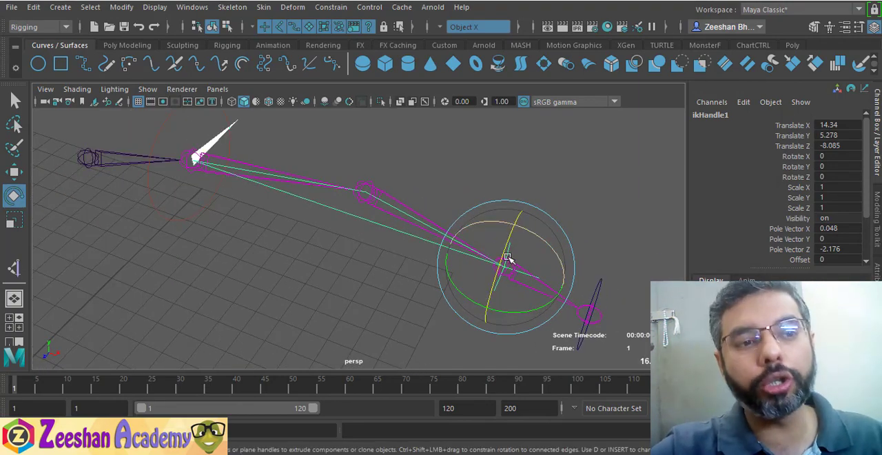
{"action": "left_click_drag", "start_coordinate": [423, 252], "coordinate": [457, 255], "text": "alt"}
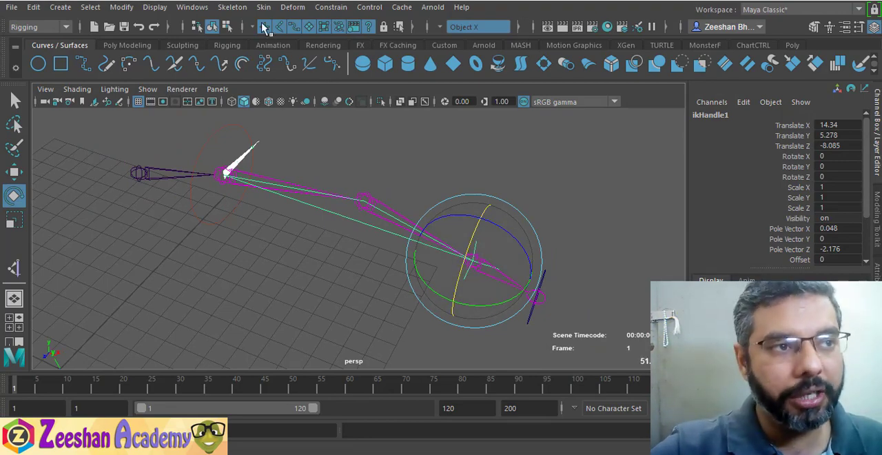
{"action": "left_click", "coordinate": [192, 7]}
{"action": "mouse_move", "coordinate": [261, 66]}
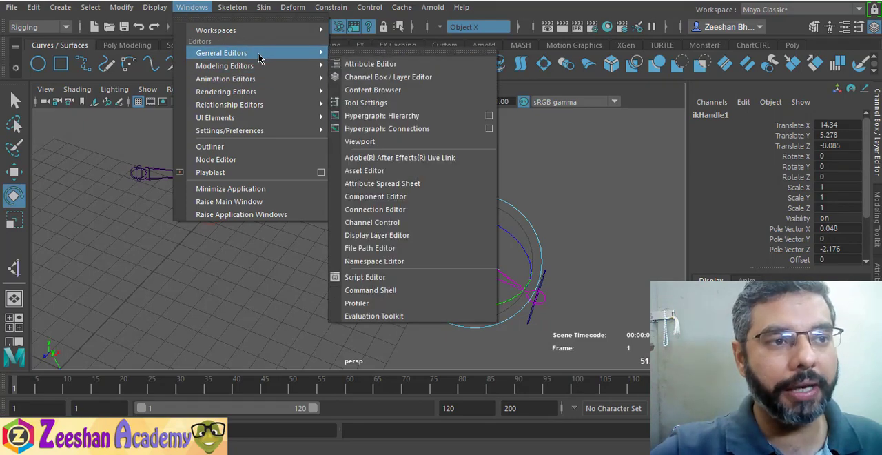
{"action": "left_click", "coordinate": [385, 118]}
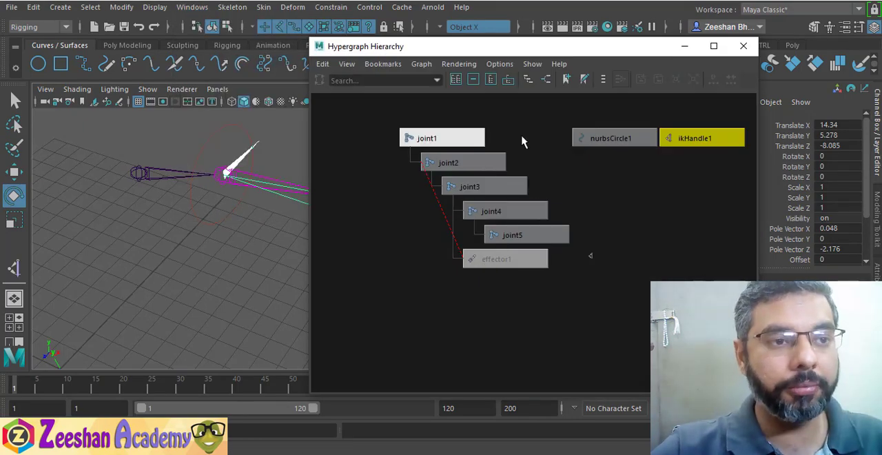
{"action": "left_click_drag", "start_coordinate": [486, 52], "coordinate": [577, 54]}
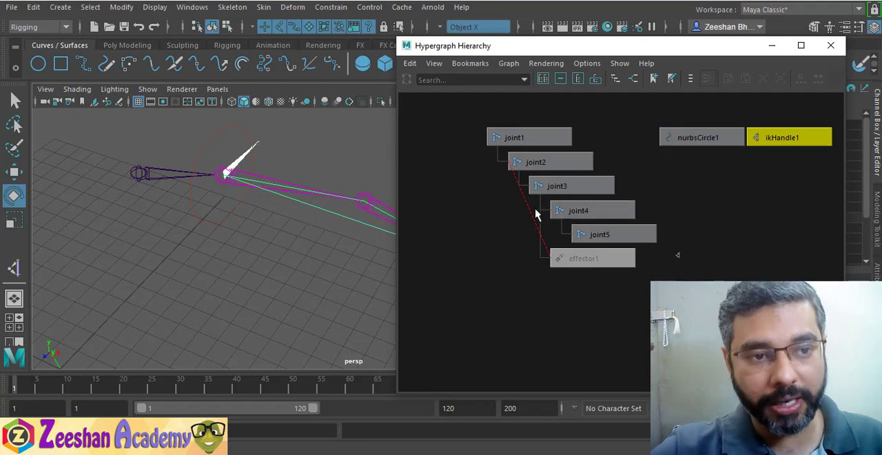
Select effector1 in the hierarchy and the IK handle at the wrist in the viewport to compare the two nodes
{"action": "left_click", "coordinate": [576, 257]}
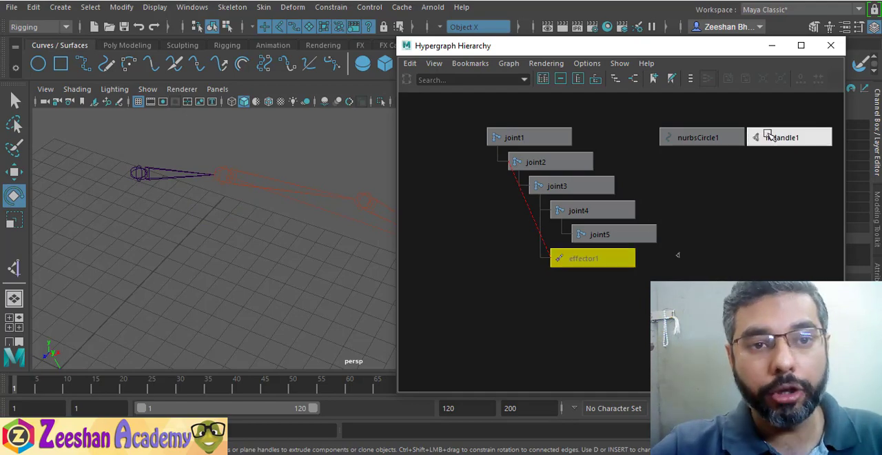
{"action": "left_click_drag", "start_coordinate": [193, 223], "coordinate": [266, 256], "text": "alt"}
{"action": "key", "text": "q"}
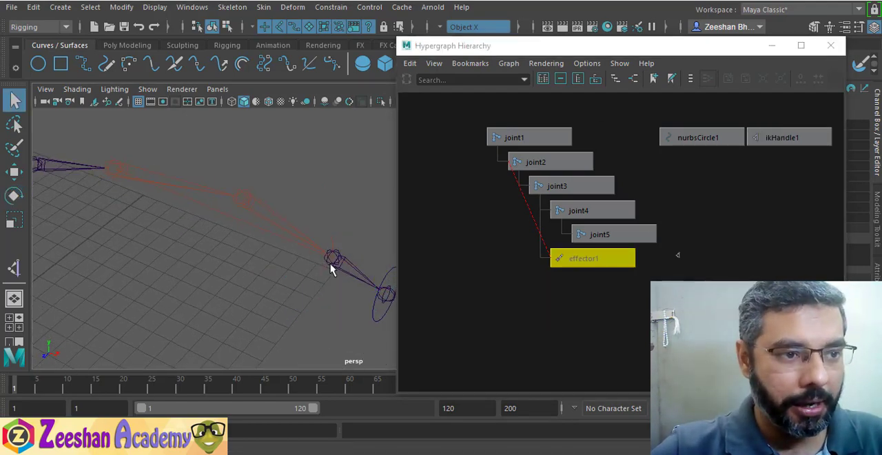
{"action": "left_click", "coordinate": [332, 240]}
{"action": "left_click_drag", "start_coordinate": [300, 291], "coordinate": [344, 216], "text": "alt"}
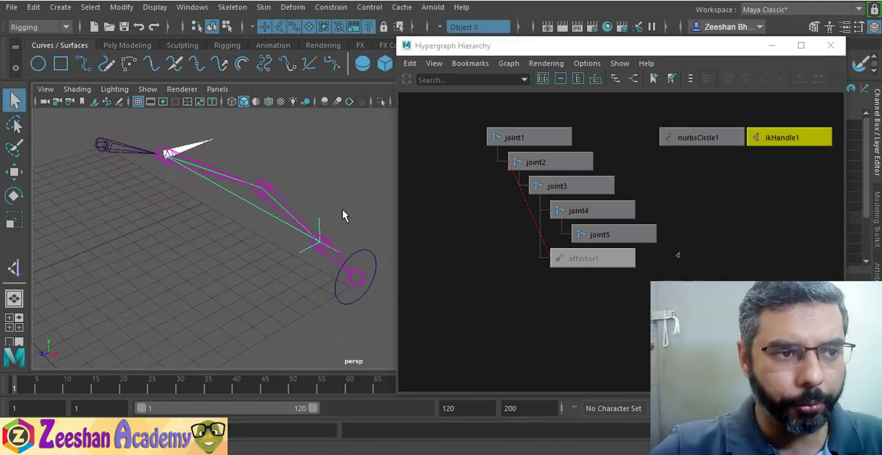
{"action": "left_click", "coordinate": [331, 226]}
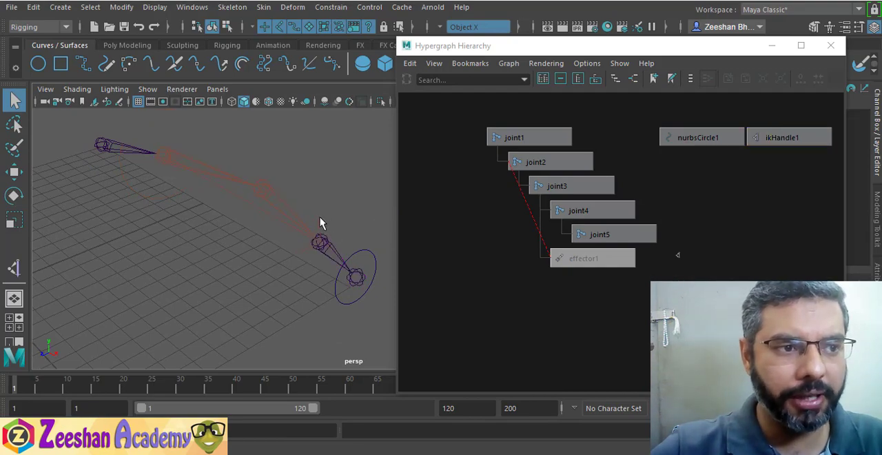
{"action": "left_click", "coordinate": [339, 229]}
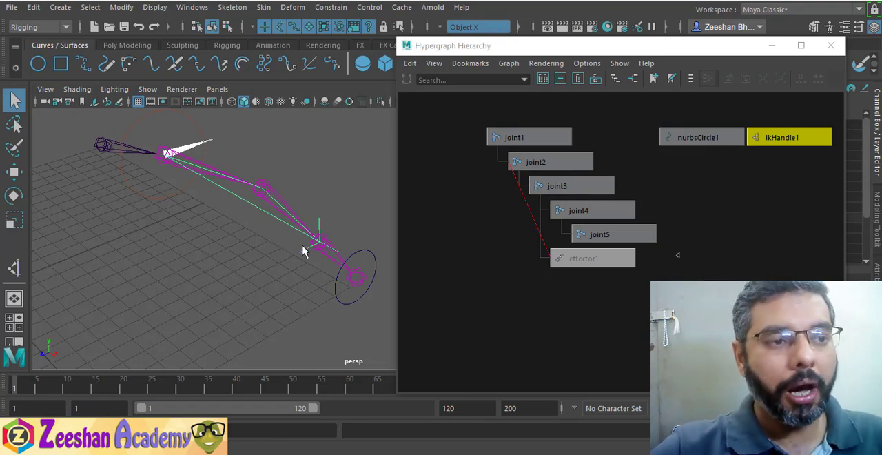
Compare effector1 with ikHandle1 by selecting each node in the hierarchy, finishing with effector1 selected
{"action": "left_click", "coordinate": [586, 258]}
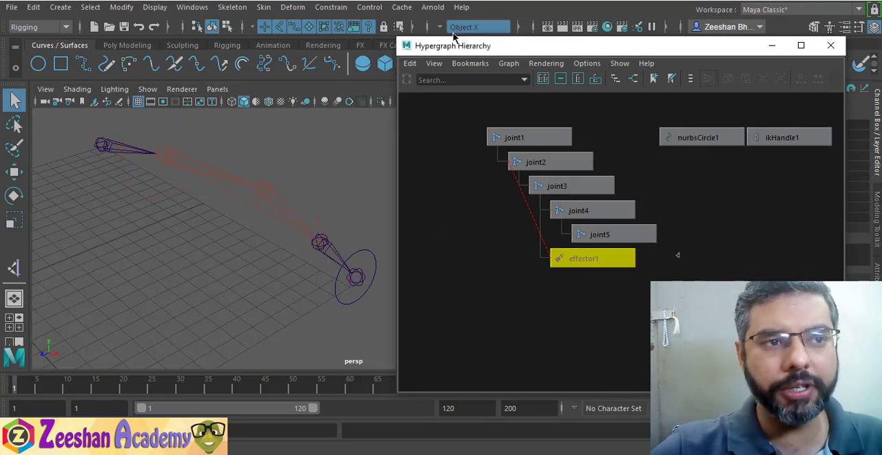
{"action": "left_click", "coordinate": [193, 7]}
{"action": "mouse_move", "coordinate": [222, 53]}
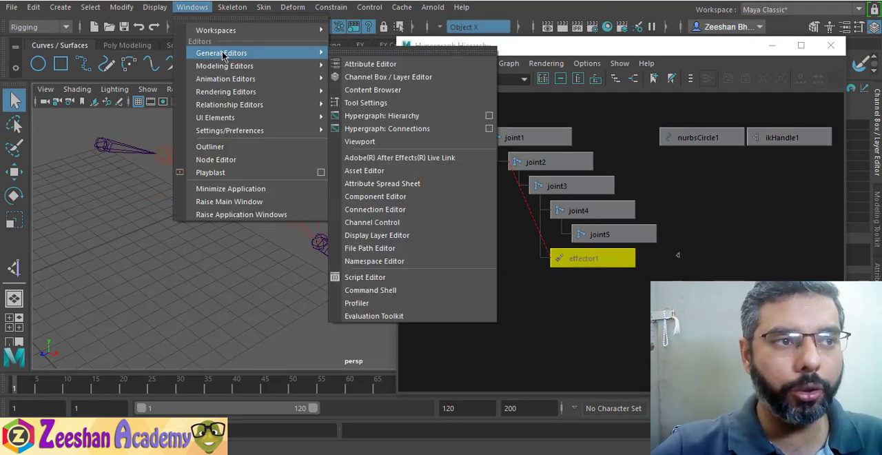
{"action": "left_click", "coordinate": [405, 122]}
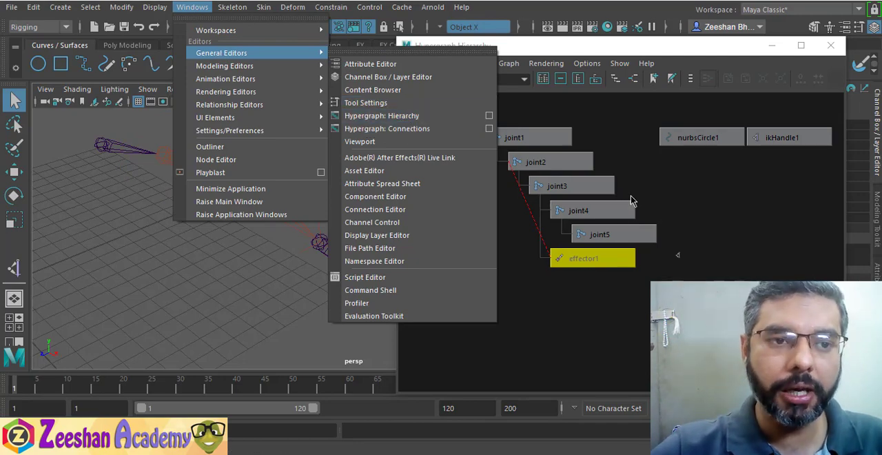
{"action": "left_click", "coordinate": [560, 260]}
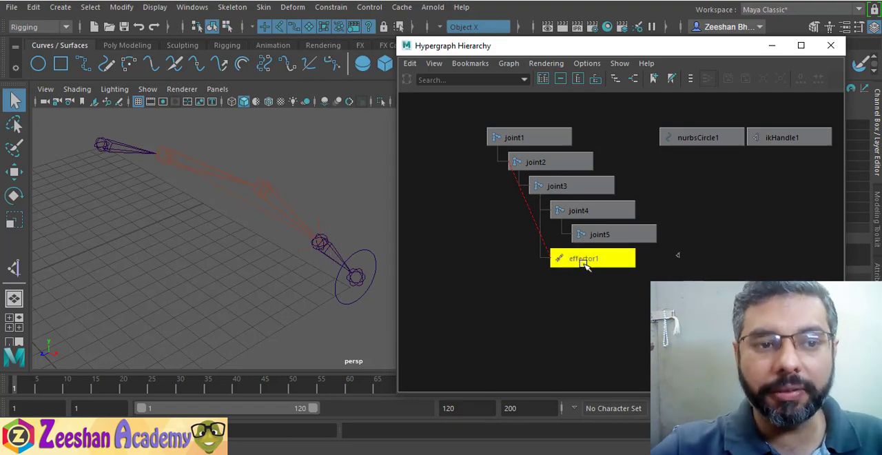
{"action": "left_click", "coordinate": [779, 137]}
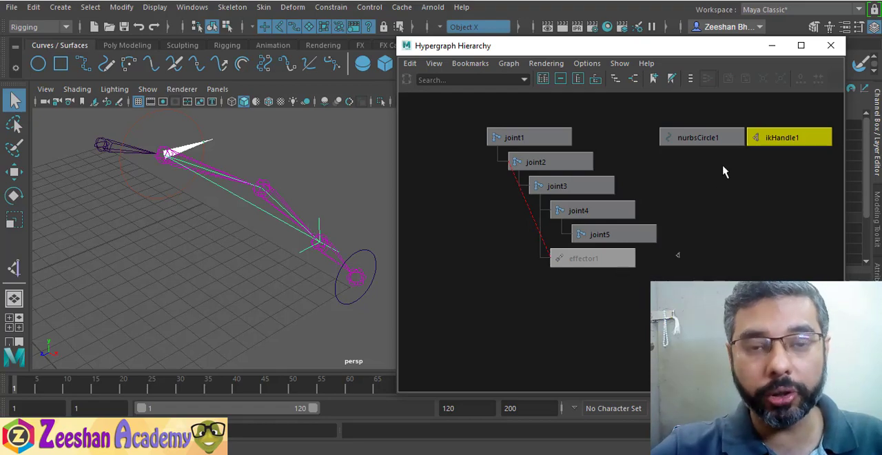
{"action": "left_click", "coordinate": [584, 258]}
{"action": "middle_click_drag", "start_coordinate": [598, 261], "coordinate": [596, 260]}
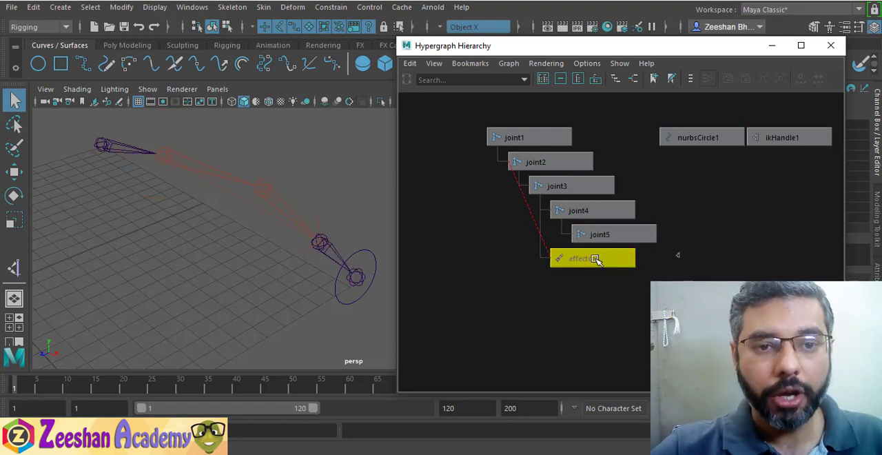
Reposition the Hypergraph Hierarchy window to check effector1's channels, leaving most of the arm chain uncovered
{"action": "left_click_drag", "start_coordinate": [684, 48], "coordinate": [490, 47]}
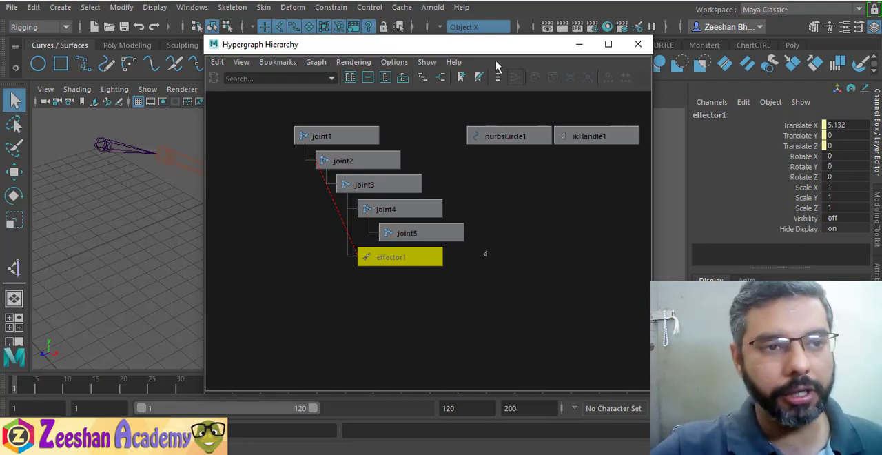
{"action": "left_click_drag", "start_coordinate": [494, 53], "coordinate": [601, 54]}
{"action": "left_click_drag", "start_coordinate": [620, 51], "coordinate": [576, 57]}
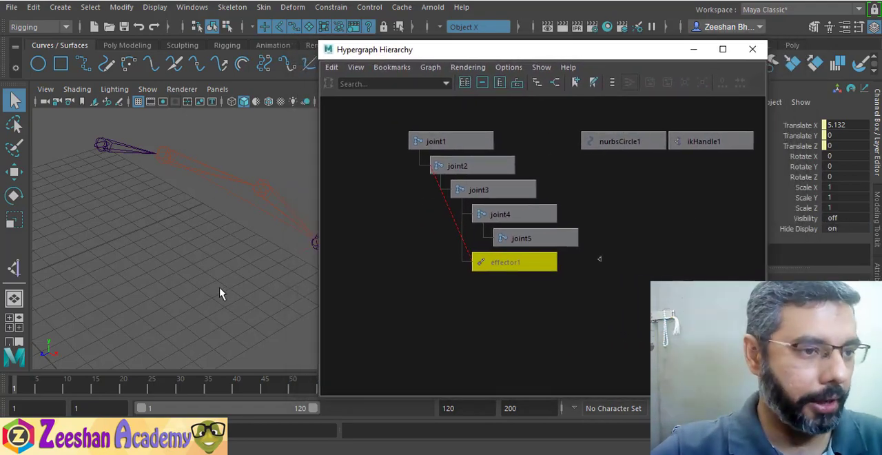
{"action": "left_click_drag", "start_coordinate": [482, 50], "coordinate": [527, 49]}
{"action": "left_click", "coordinate": [545, 262]}
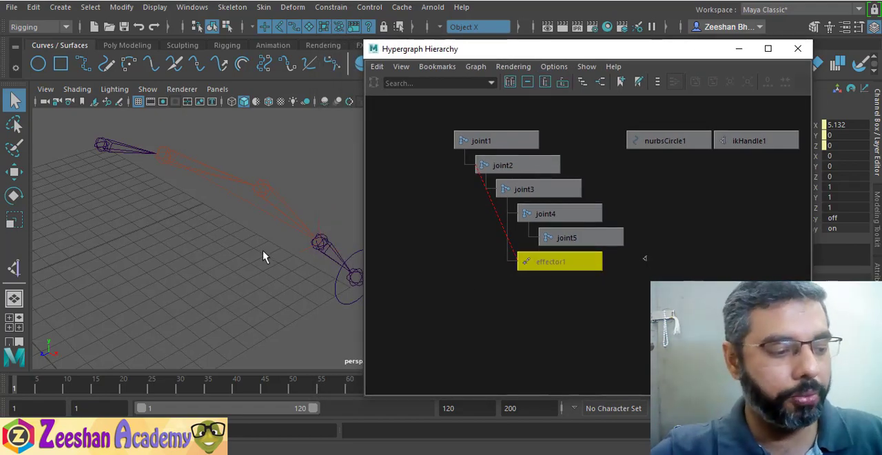
Bring the wrist area into view and activate pivot editing with the Move tool on effector1
{"action": "middle_click_drag", "start_coordinate": [263, 251], "coordinate": [183, 253], "text": "alt"}
{"action": "key", "text": "1"}
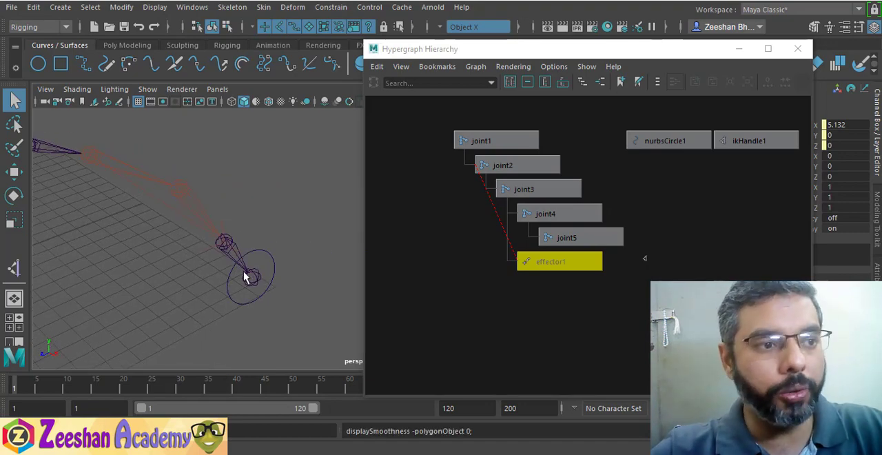
{"action": "left_click", "coordinate": [559, 267]}
{"action": "key", "text": "w"}
{"action": "left_click_drag", "start_coordinate": [272, 268], "coordinate": [299, 262], "text": "alt"}
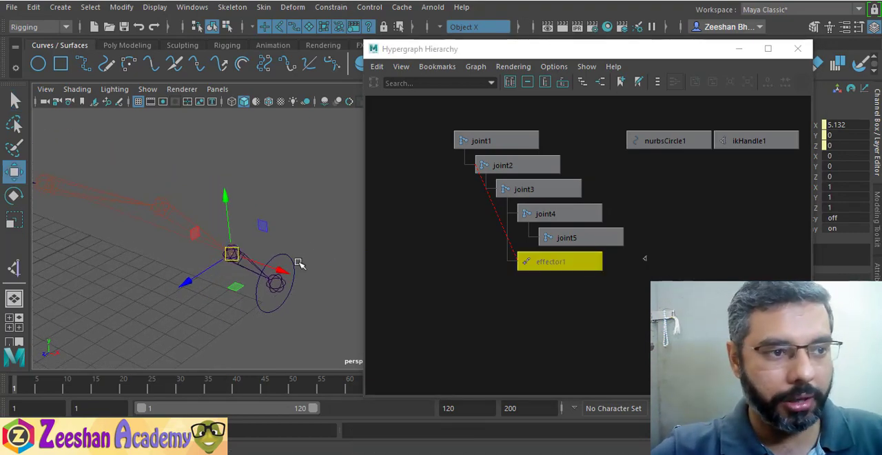
{"action": "key", "text": "1"}
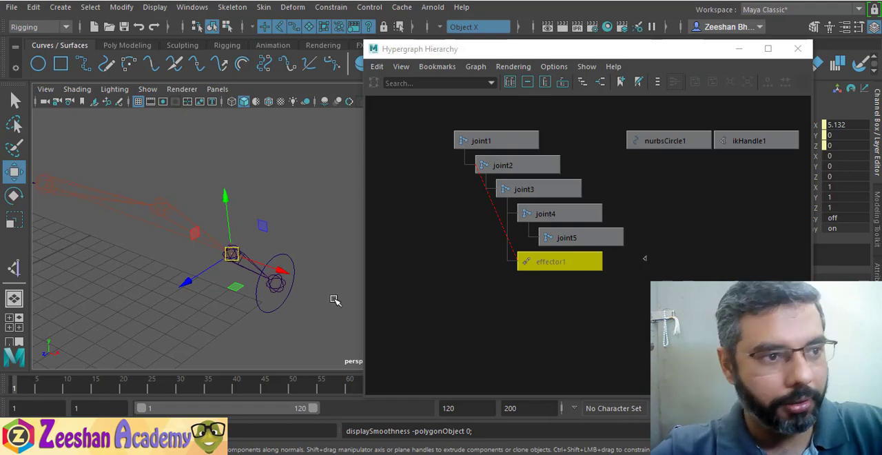
{"action": "key", "text": "d"}
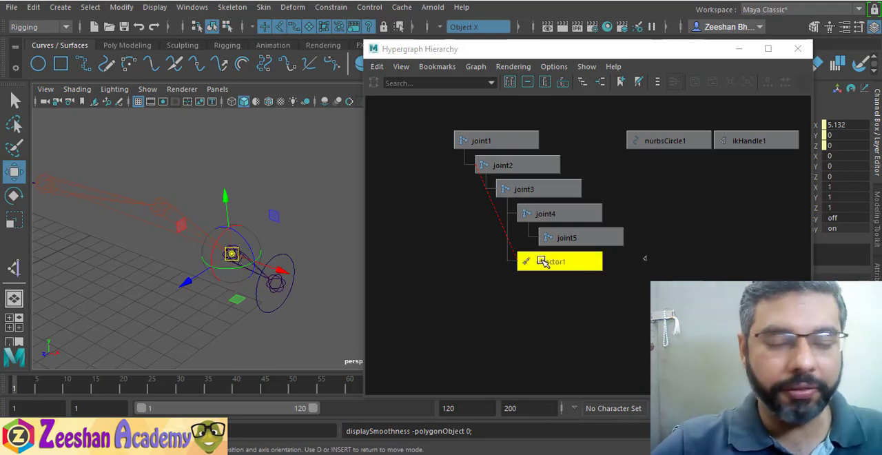
{"action": "left_click_drag", "start_coordinate": [220, 236], "coordinate": [210, 233], "text": "alt"}
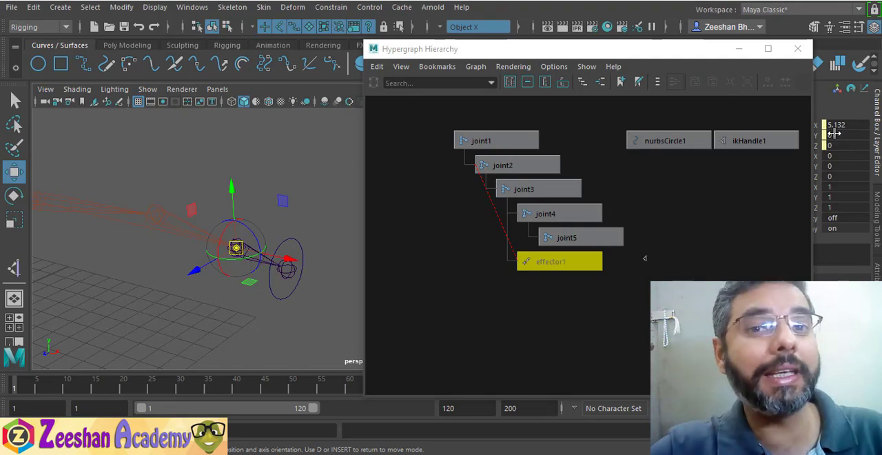
Try moving ikHandle1 at the wrist joint in pivot editing mode and undo the move
{"action": "left_click", "coordinate": [733, 144]}
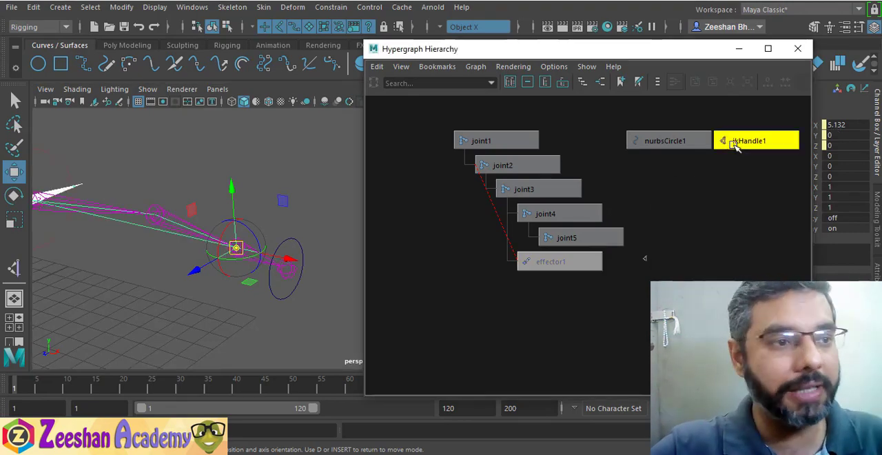
{"action": "left_click_drag", "start_coordinate": [236, 247], "coordinate": [169, 283]}
{"action": "left_click_drag", "start_coordinate": [212, 229], "coordinate": [227, 236]}
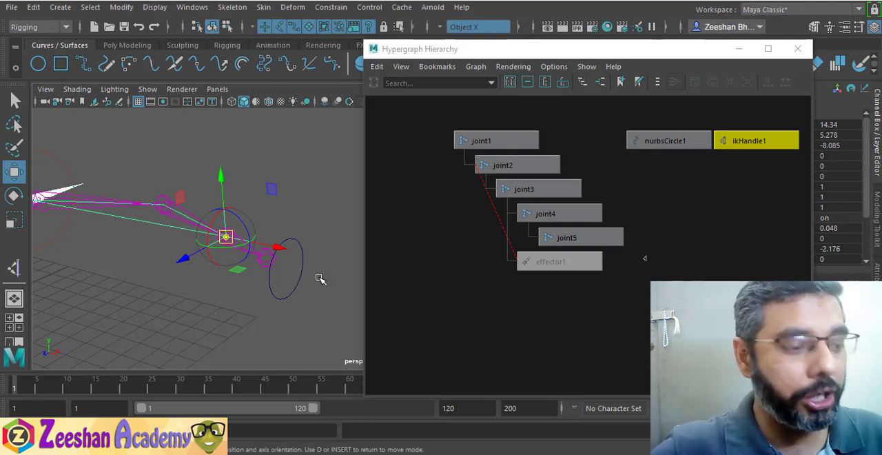
{"action": "key", "text": "ctrl+z"}
{"action": "key", "text": "ctrl+z"}
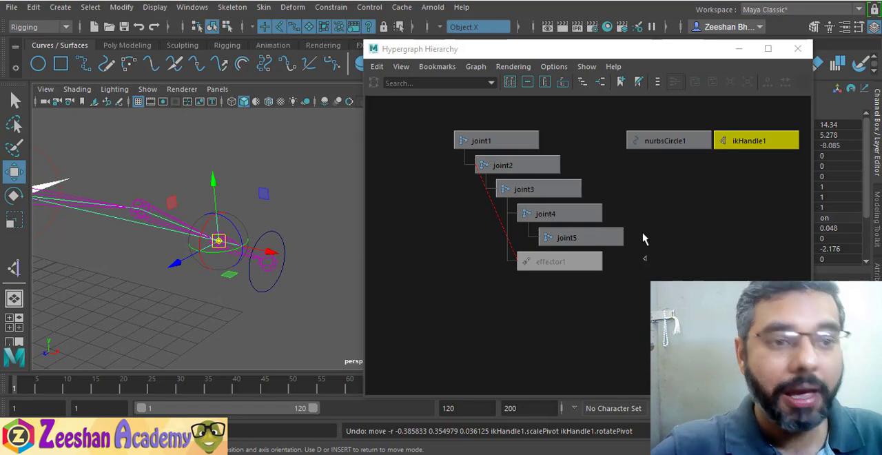
Move effector1's pivot from the wrist joint to the end joint at the centre of the control circle
{"action": "left_click", "coordinate": [555, 259]}
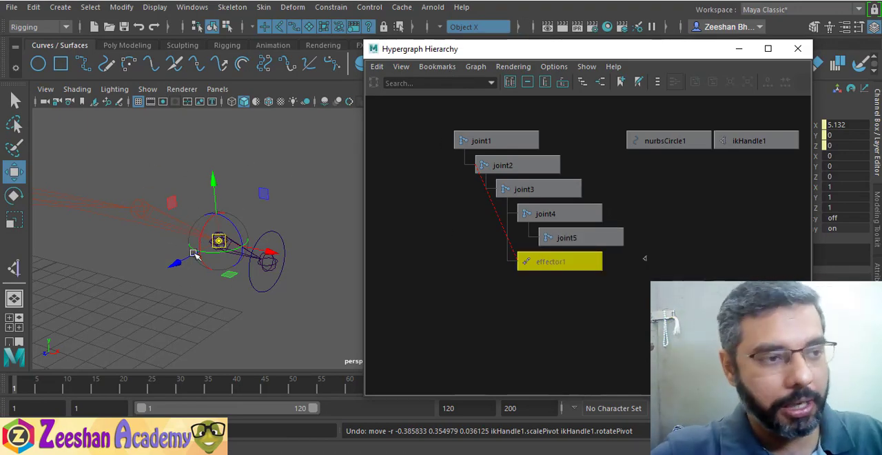
{"action": "left_click_drag", "start_coordinate": [227, 276], "coordinate": [209, 292], "text": "alt"}
{"action": "left_click_drag", "start_coordinate": [212, 257], "coordinate": [266, 285]}
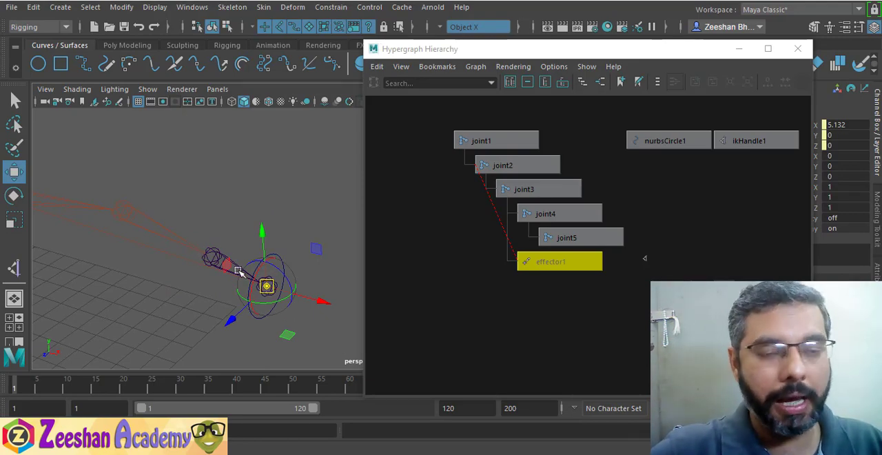
{"action": "left_click_drag", "start_coordinate": [238, 271], "coordinate": [231, 234], "text": "alt"}
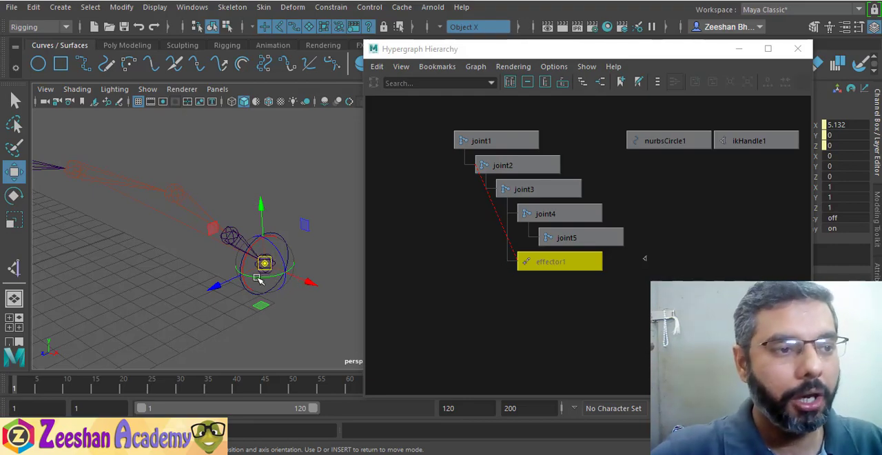
{"action": "left_click_drag", "start_coordinate": [259, 278], "coordinate": [247, 273], "text": "alt"}
{"action": "left_click_drag", "start_coordinate": [282, 311], "coordinate": [289, 269], "text": "alt"}
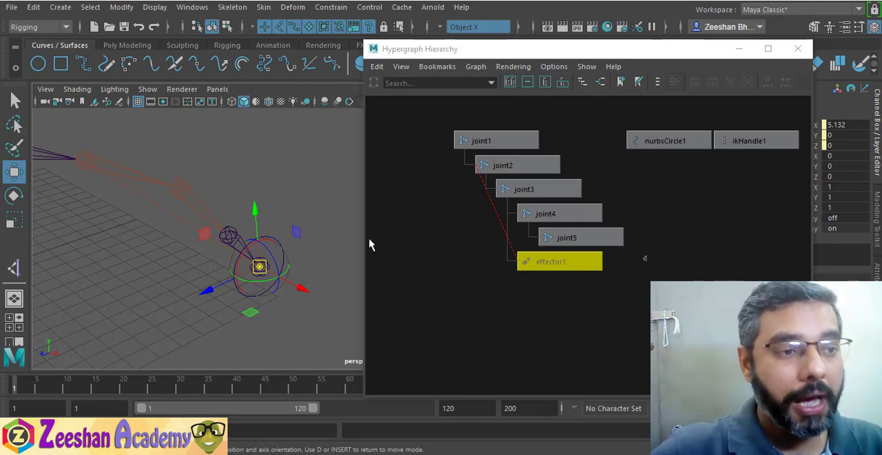
{"action": "left_click_drag", "start_coordinate": [297, 266], "coordinate": [243, 271], "text": "alt"}
Parent ikHandle1 under the nurbsCircle1 control
{"action": "left_click", "coordinate": [729, 140]}
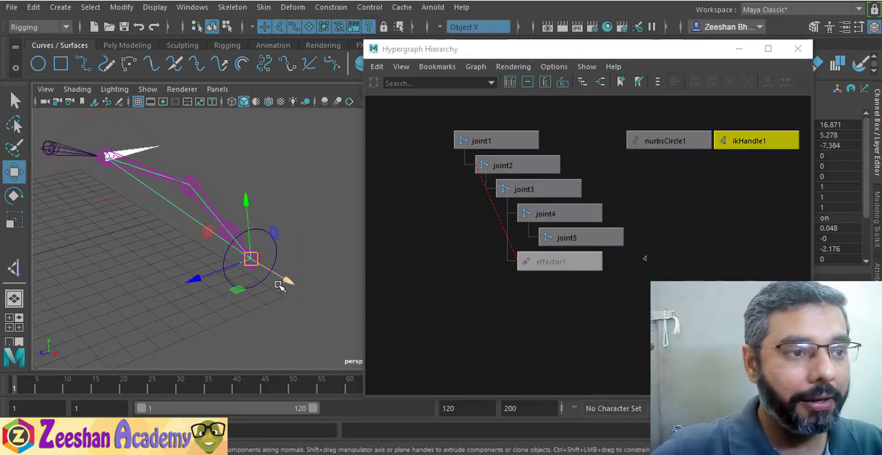
{"action": "mouse_move", "coordinate": [310, 304]}
{"action": "left_mouse_down", "text": "alt"}
{"action": "mouse_move", "coordinate": [260, 311]}
{"action": "mouse_move", "coordinate": [236, 286]}
{"action": "mouse_move", "coordinate": [250, 238]}
{"action": "mouse_move", "coordinate": [244, 199]}
{"action": "mouse_move", "coordinate": [312, 279]}
{"action": "mouse_move", "coordinate": [285, 301]}
{"action": "mouse_move", "coordinate": [311, 289]}
{"action": "left_mouse_up", "text": "alt"}
{"action": "left_click", "coordinate": [314, 287]}
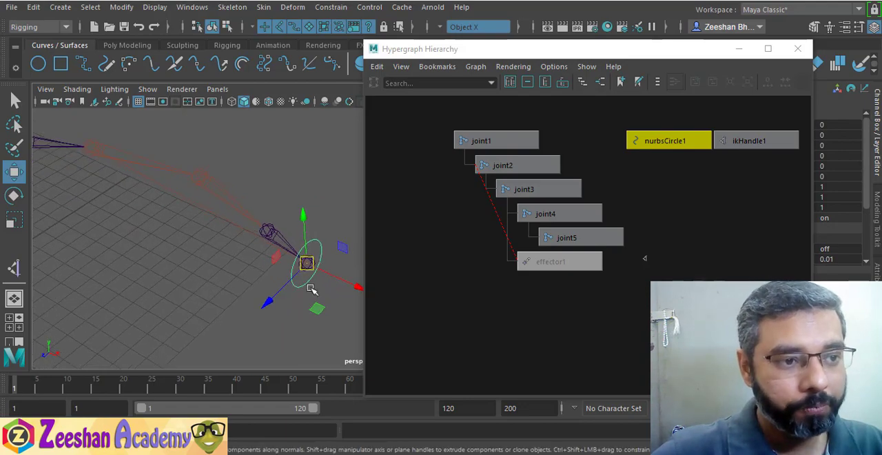
{"action": "right_click_drag", "start_coordinate": [309, 279], "coordinate": [356, 280], "text": "alt"}
{"action": "left_click", "coordinate": [295, 271]}
{"action": "left_click", "coordinate": [271, 288]}
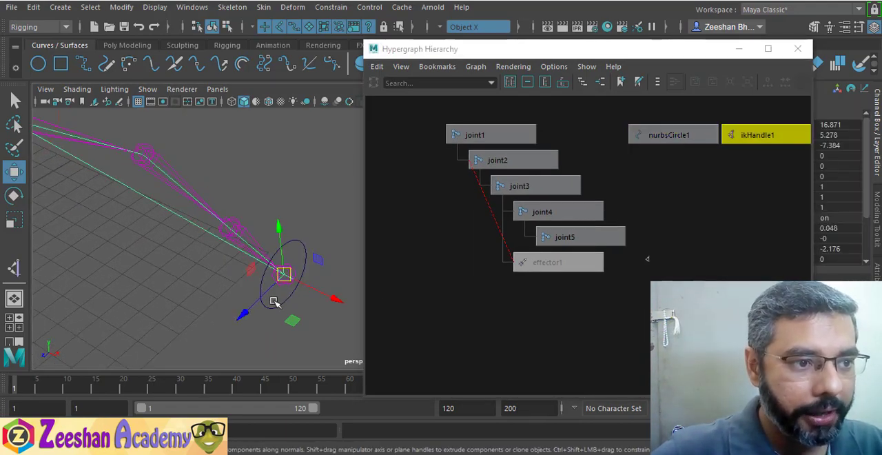
{"action": "left_click", "coordinate": [282, 308], "text": "shift"}
{"action": "key", "text": "p"}
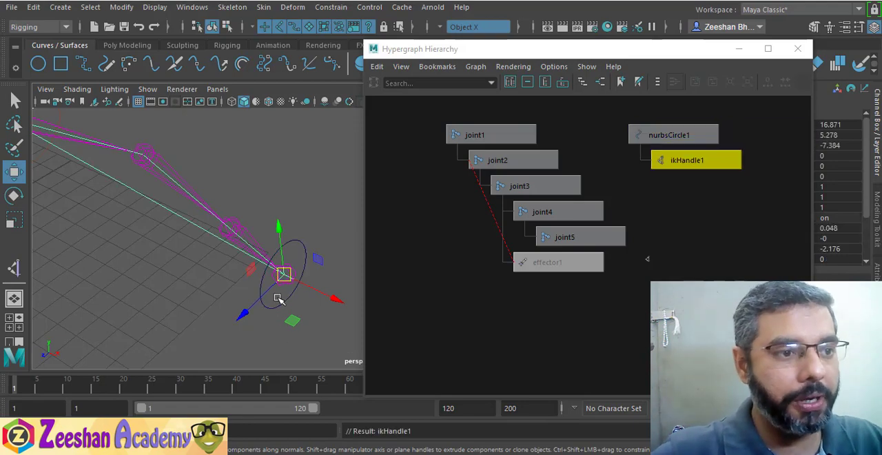
Move the nurbsCircle1 control closer to the arm's root to test how the IK chain bends
{"action": "left_click", "coordinate": [281, 309]}
{"action": "left_click_drag", "start_coordinate": [281, 309], "coordinate": [213, 266], "text": "alt"}
{"action": "left_click_drag", "start_coordinate": [314, 242], "coordinate": [176, 268]}
Rotate the wrist joint, joint4, to -60 degrees on X to twist the hand
{"action": "left_click", "coordinate": [187, 231]}
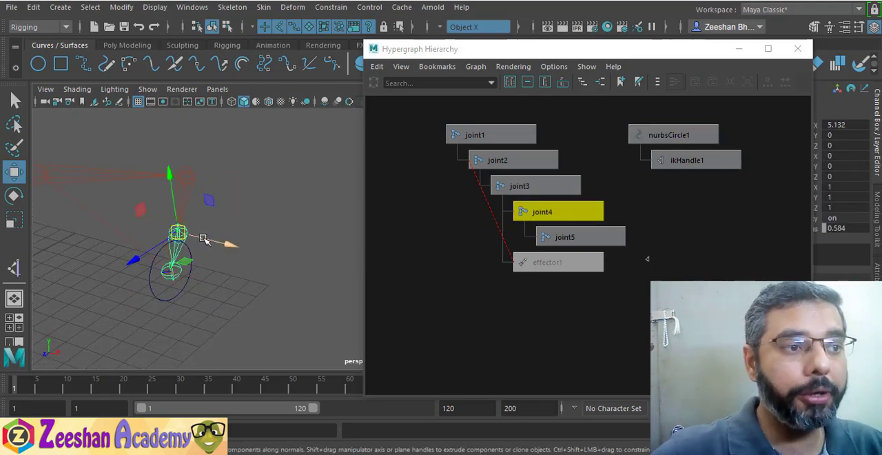
{"action": "key", "text": "e"}
{"action": "mouse_move", "coordinate": [218, 193]}
{"action": "left_mouse_down"}
{"action": "mouse_move", "coordinate": [179, 185]}
{"action": "mouse_move", "coordinate": [308, 248]}
{"action": "mouse_move", "coordinate": [140, 147]}
{"action": "mouse_move", "coordinate": [271, 219]}
{"action": "mouse_move", "coordinate": [307, 203]}
{"action": "mouse_move", "coordinate": [234, 292]}
{"action": "mouse_move", "coordinate": [278, 301]}
{"action": "mouse_move", "coordinate": [289, 206]}
{"action": "mouse_move", "coordinate": [309, 193]}
{"action": "mouse_move", "coordinate": [216, 208]}
{"action": "left_mouse_up"}
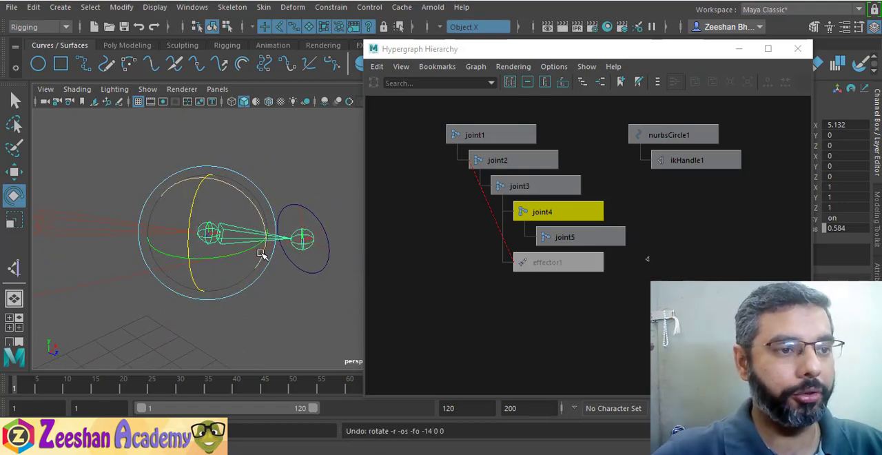
{"action": "left_click_drag", "start_coordinate": [262, 252], "coordinate": [301, 243], "text": "alt"}
{"action": "middle_click_drag", "start_coordinate": [275, 234], "coordinate": [126, 212], "text": "alt"}
{"action": "left_click_drag", "start_coordinate": [131, 217], "coordinate": [89, 298], "text": "alt"}
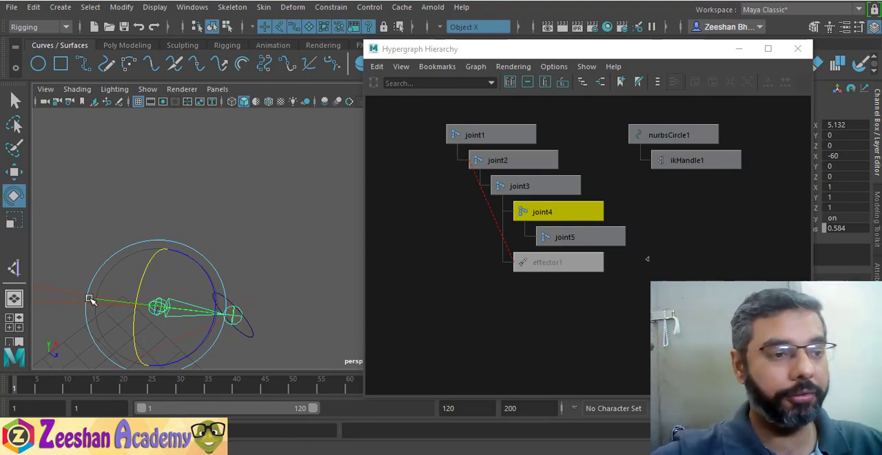
{"action": "left_click_drag", "start_coordinate": [204, 282], "coordinate": [296, 303], "text": "alt"}
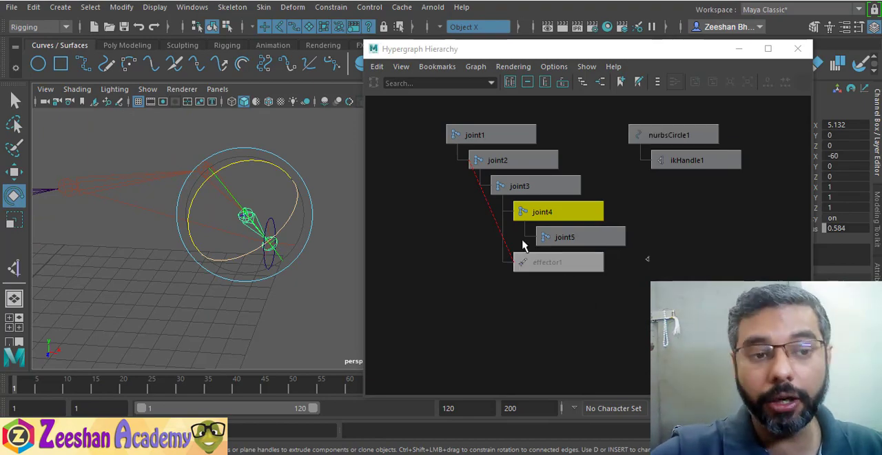
Move the nurbsCircle1 control through several positions to test the arm, ending at about -10.38, -1.88, 6.83
{"action": "key", "text": "q"}
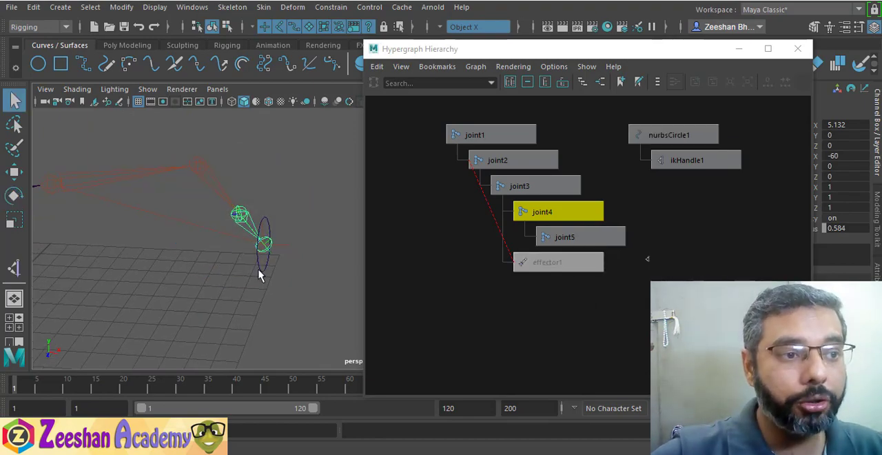
{"action": "left_click", "coordinate": [264, 273]}
{"action": "key", "text": "w"}
{"action": "left_click_drag", "start_coordinate": [264, 244], "coordinate": [43, 340]}
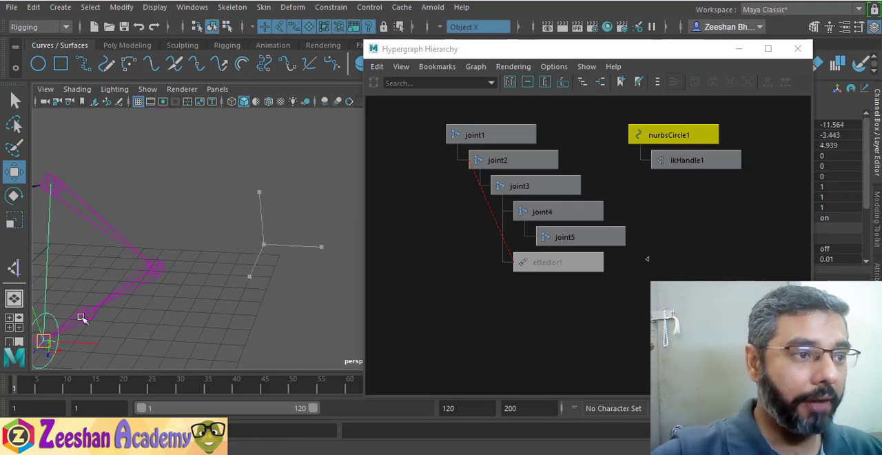
{"action": "middle_click_drag", "start_coordinate": [81, 317], "coordinate": [100, 243], "text": "alt"}
{"action": "mouse_move", "coordinate": [100, 243]}
{"action": "left_mouse_down", "text": "alt"}
{"action": "mouse_move", "coordinate": [207, 272]}
{"action": "mouse_move", "coordinate": [90, 177]}
{"action": "mouse_move", "coordinate": [75, 193]}
{"action": "mouse_move", "coordinate": [144, 191]}
{"action": "mouse_move", "coordinate": [112, 239]}
{"action": "left_mouse_up", "text": "alt"}
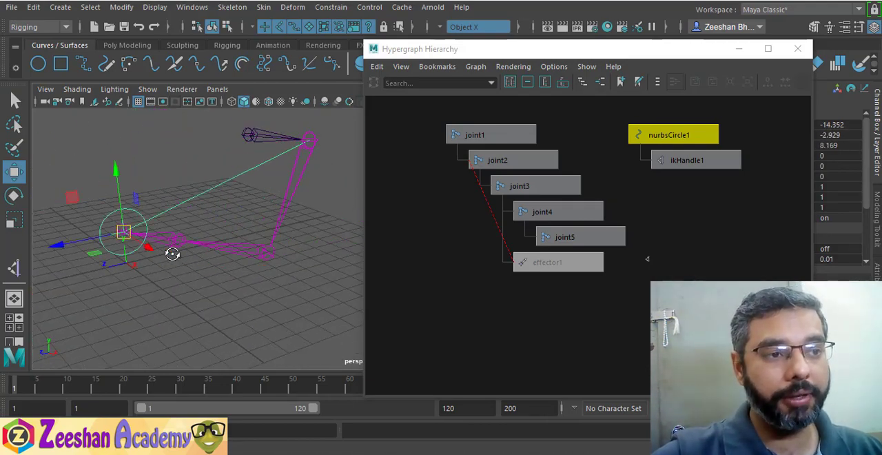
{"action": "left_click_drag", "start_coordinate": [173, 252], "coordinate": [251, 247], "text": "alt"}
{"action": "middle_click_drag", "start_coordinate": [250, 247], "coordinate": [316, 146], "text": "alt"}
{"action": "left_click_drag", "start_coordinate": [316, 147], "coordinate": [224, 224], "text": "alt"}
{"action": "middle_click_drag", "start_coordinate": [224, 224], "coordinate": [303, 231], "text": "alt"}
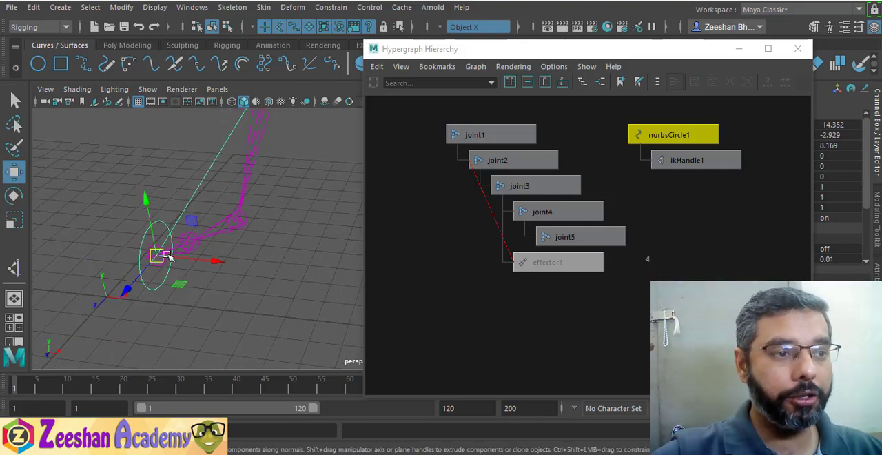
{"action": "left_click_drag", "start_coordinate": [163, 249], "coordinate": [307, 200]}
{"action": "middle_click_drag", "start_coordinate": [306, 200], "coordinate": [250, 238], "text": "alt"}
{"action": "left_click_drag", "start_coordinate": [250, 239], "coordinate": [229, 237], "text": "alt"}
Select joint4 at the wrist again and set its X rotation to -56 degrees with the Rotate tool
{"action": "key", "text": "e"}
{"action": "key", "text": "q"}
{"action": "left_click", "coordinate": [255, 275]}
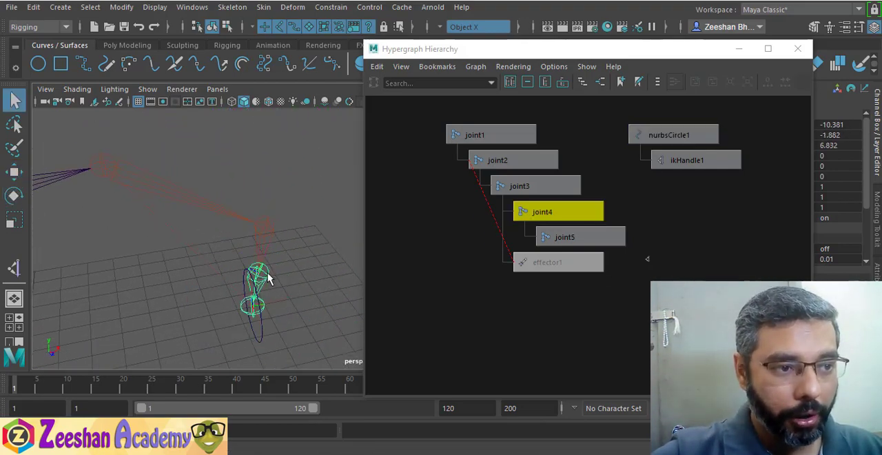
{"action": "key", "text": "e"}
{"action": "mouse_move", "coordinate": [298, 229]}
{"action": "left_mouse_down"}
{"action": "mouse_move", "coordinate": [319, 244]}
{"action": "mouse_move", "coordinate": [296, 233]}
{"action": "mouse_move", "coordinate": [311, 216]}
{"action": "mouse_move", "coordinate": [282, 227]}
{"action": "left_mouse_up"}
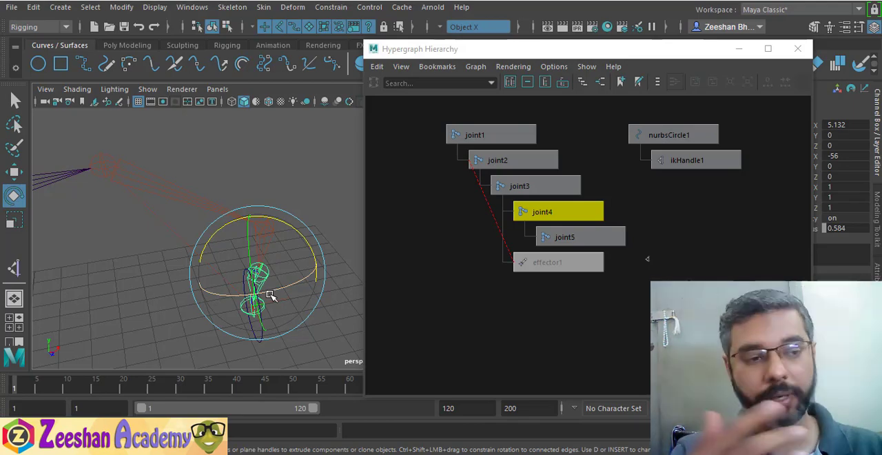
Select the nurbsCircle1 control and move it to about -5.64, -0.662, 6.878 to test the arm's IK bend
{"action": "left_click_drag", "start_coordinate": [286, 187], "coordinate": [237, 187], "text": "alt"}
{"action": "key", "text": "w"}
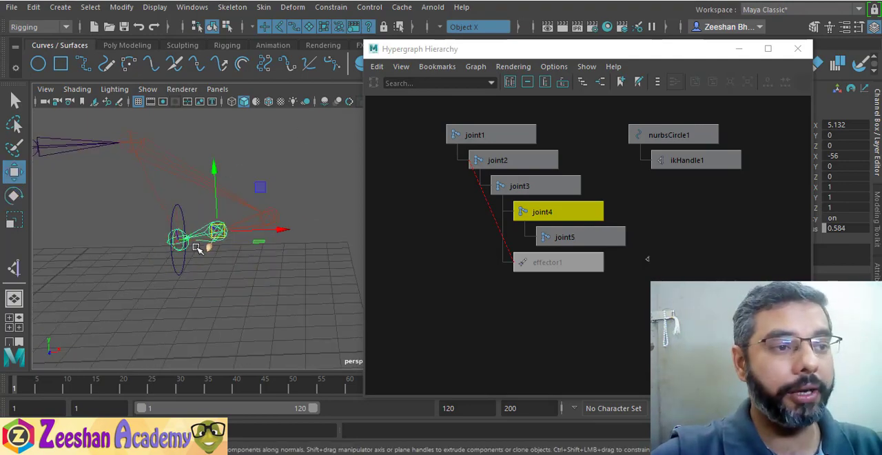
{"action": "left_click", "coordinate": [182, 239]}
{"action": "left_click_drag", "start_coordinate": [182, 238], "coordinate": [331, 193]}
{"action": "left_click_drag", "start_coordinate": [234, 221], "coordinate": [171, 221], "text": "alt"}
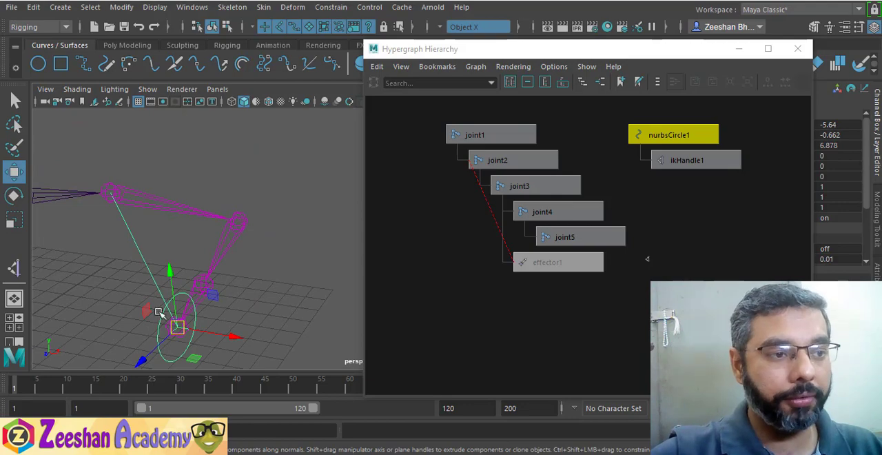
{"action": "middle_click_drag", "start_coordinate": [194, 264], "coordinate": [219, 239], "text": "alt"}
Select ikHandle1 and display its manipulator to examine the pole vector and twist controls from several angles
{"action": "left_click", "coordinate": [700, 156]}
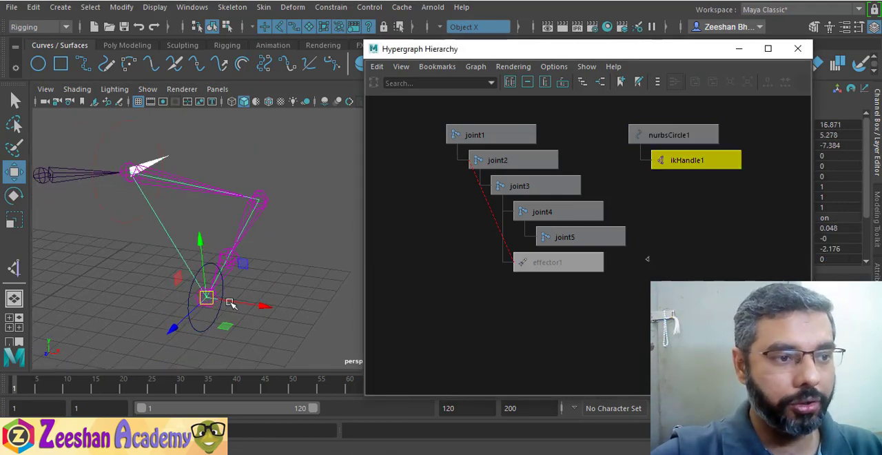
{"action": "key", "text": "t"}
{"action": "left_click_drag", "start_coordinate": [232, 222], "coordinate": [176, 220], "text": "alt"}
{"action": "left_click_drag", "start_coordinate": [200, 284], "coordinate": [336, 200], "text": "alt"}
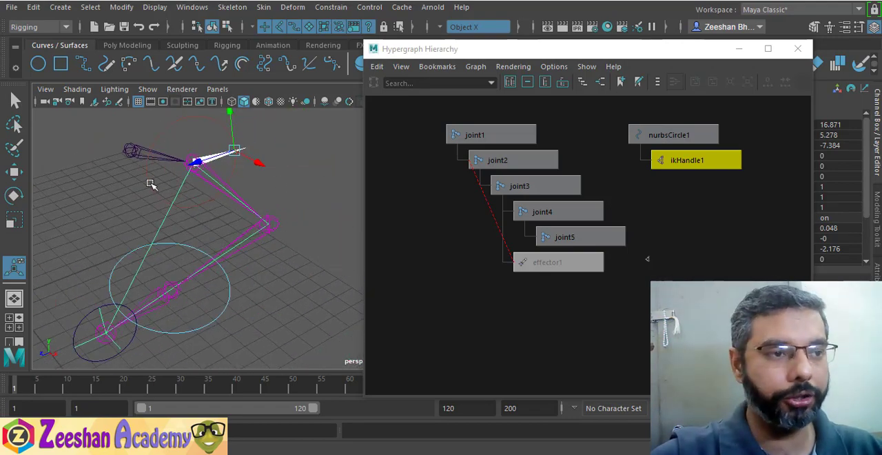
{"action": "left_click_drag", "start_coordinate": [151, 185], "coordinate": [194, 314], "text": "alt"}
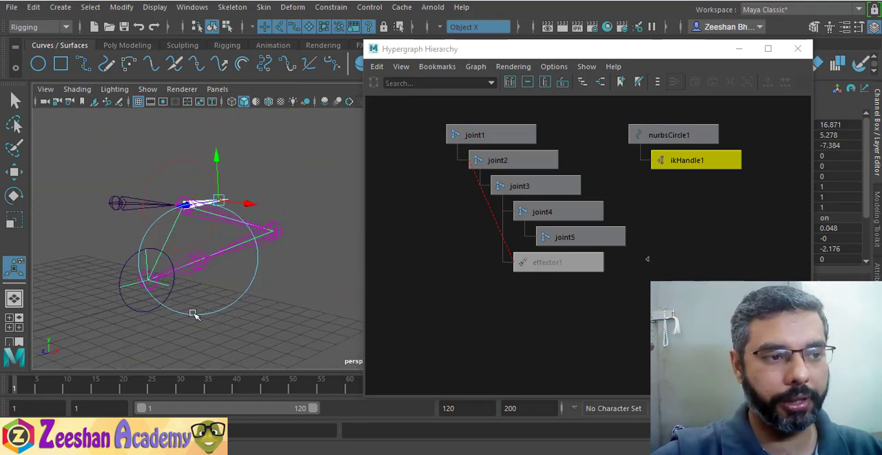
Select the nurbsCircle1 control again and move it to about -0.878, -1.489, 3.655 to extend the arm
{"action": "left_click", "coordinate": [147, 310]}
{"action": "key", "text": "w"}
{"action": "left_click_drag", "start_coordinate": [147, 282], "coordinate": [313, 291]}
{"action": "mouse_move", "coordinate": [233, 295]}
{"action": "left_mouse_down", "text": "alt"}
{"action": "mouse_move", "coordinate": [215, 290]}
{"action": "mouse_move", "coordinate": [234, 302]}
{"action": "left_mouse_up", "text": "alt"}
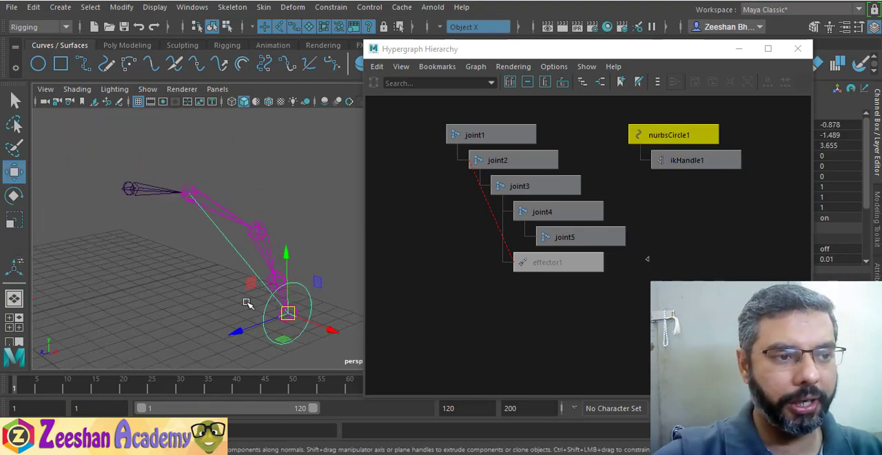
Select joint1 at the root of the arm chain
{"action": "left_click_drag", "start_coordinate": [234, 270], "coordinate": [226, 279], "text": "alt"}
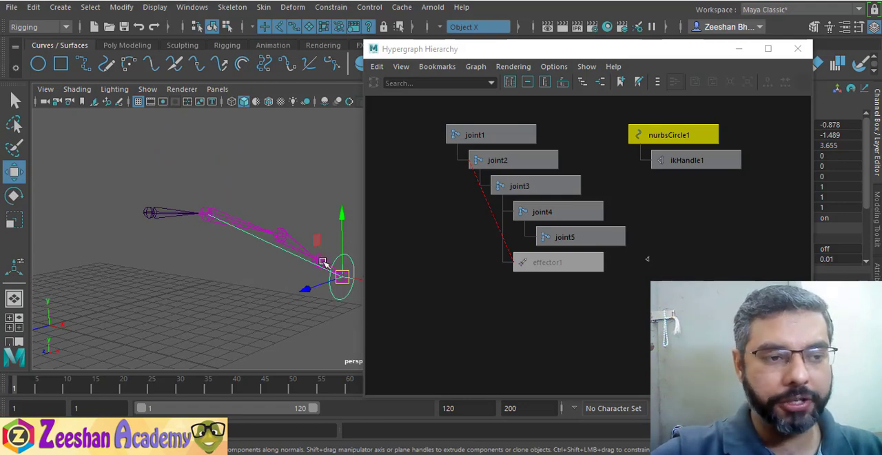
{"action": "left_click", "coordinate": [150, 212]}
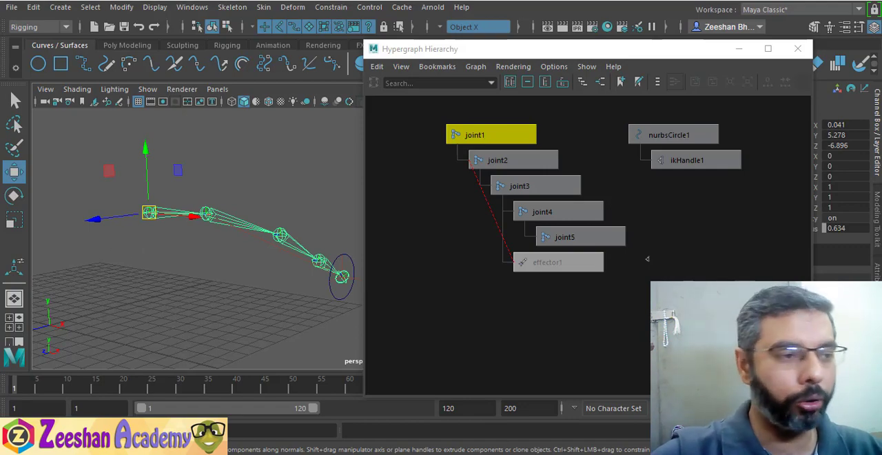